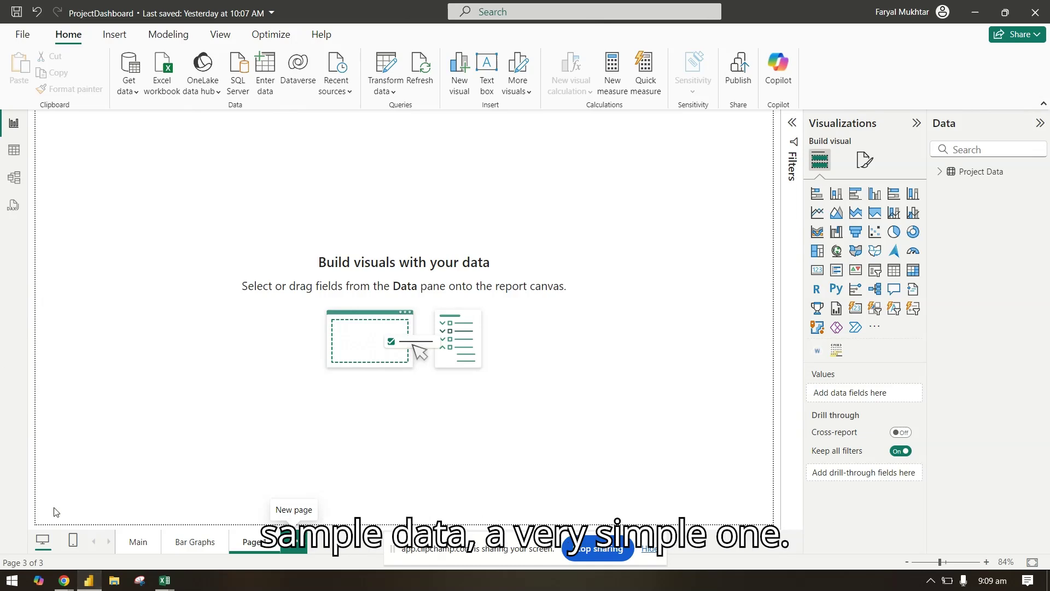
- Check the Company Hierarchy workbook in Excel, then connect Power BI to that file in the Power BI Data > Custom Visuals folder
mouse_move(165, 580)
left_click(256, 528)
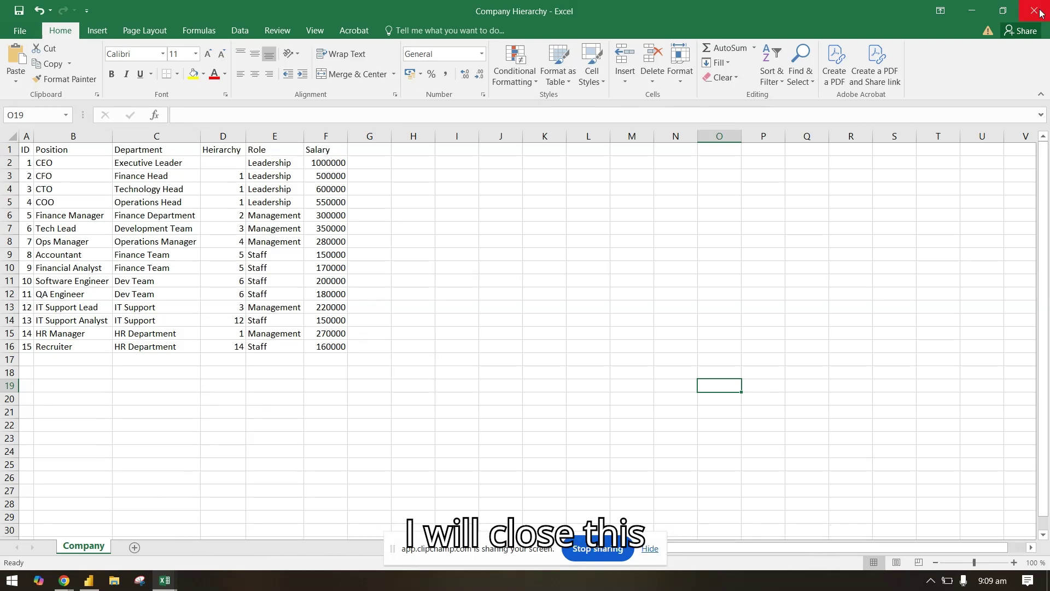
left_click(91, 581)
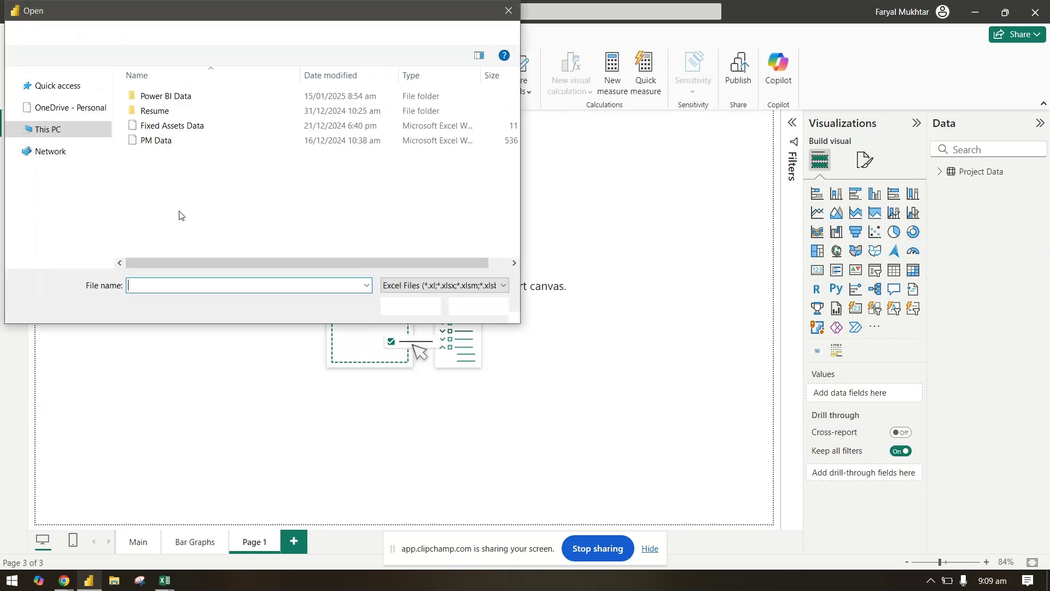
double_click(171, 97)
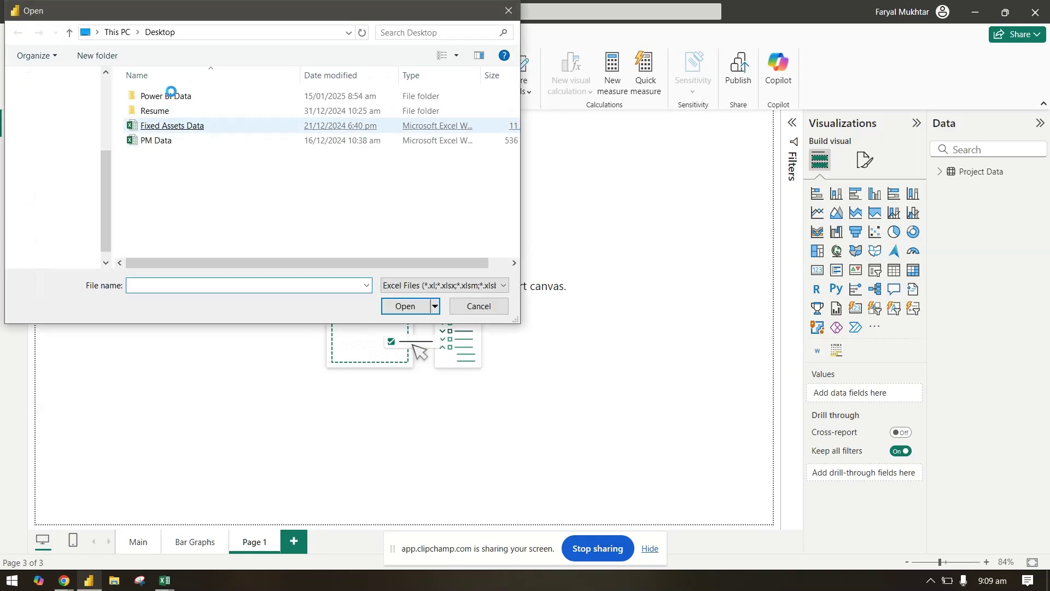
double_click(173, 97)
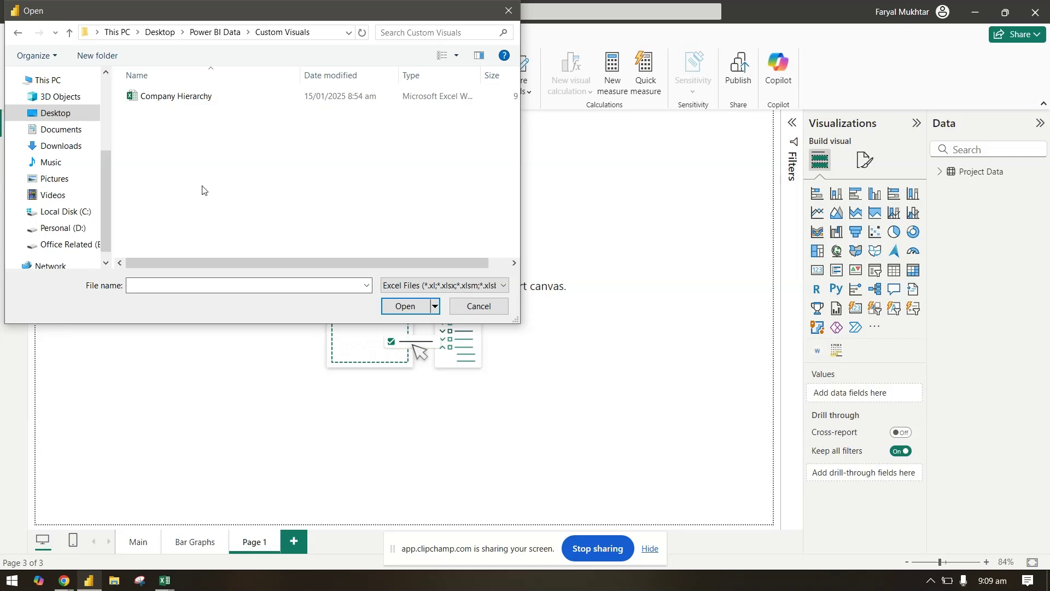
double_click(180, 98)
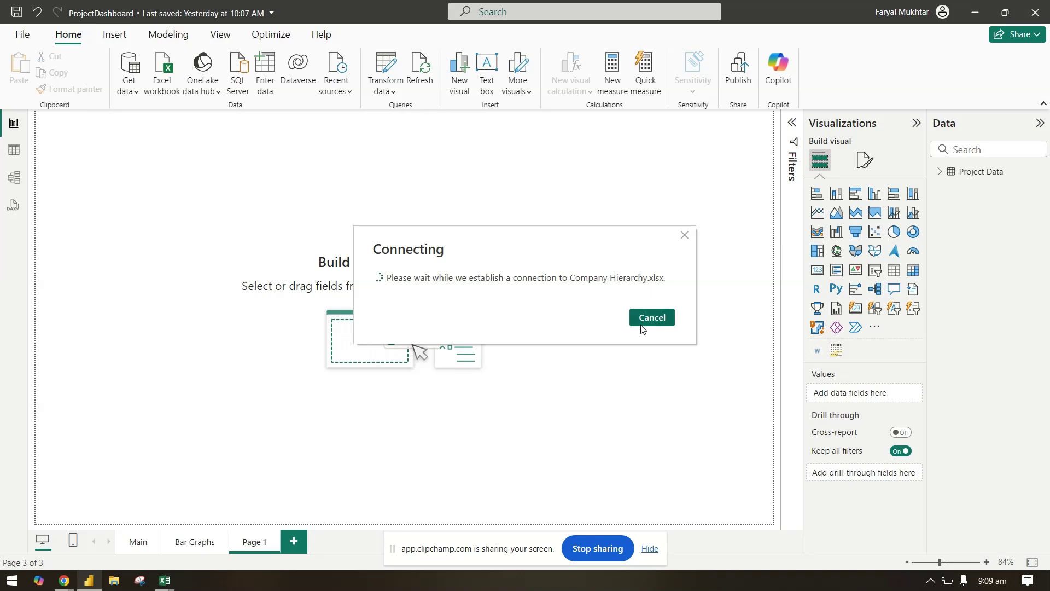
- Load Sheet1 of the Company Hierarchy workbook into the report and expand its fields
left_click(642, 326)
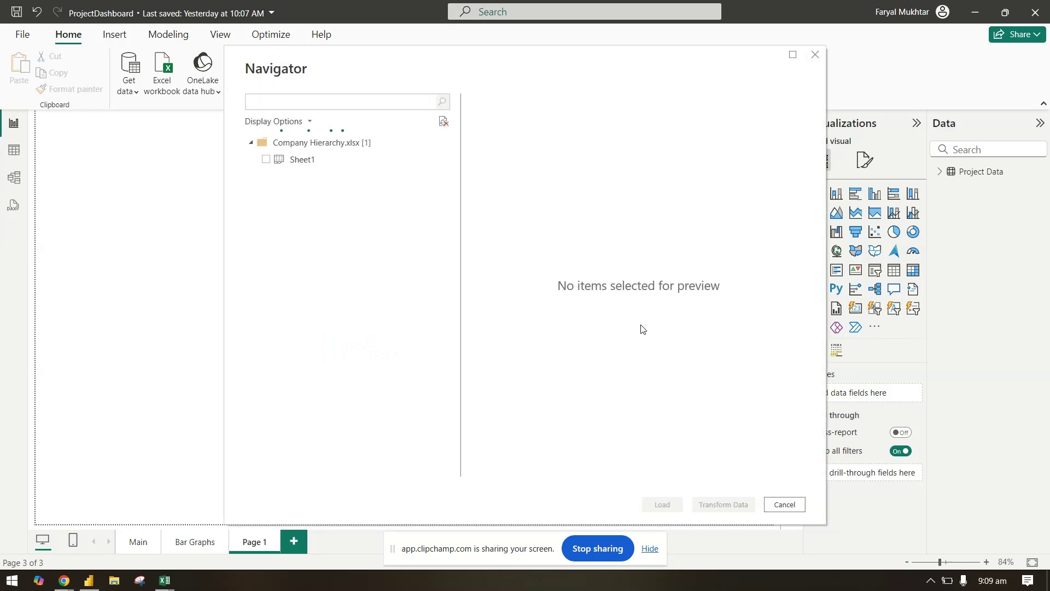
left_click(265, 161)
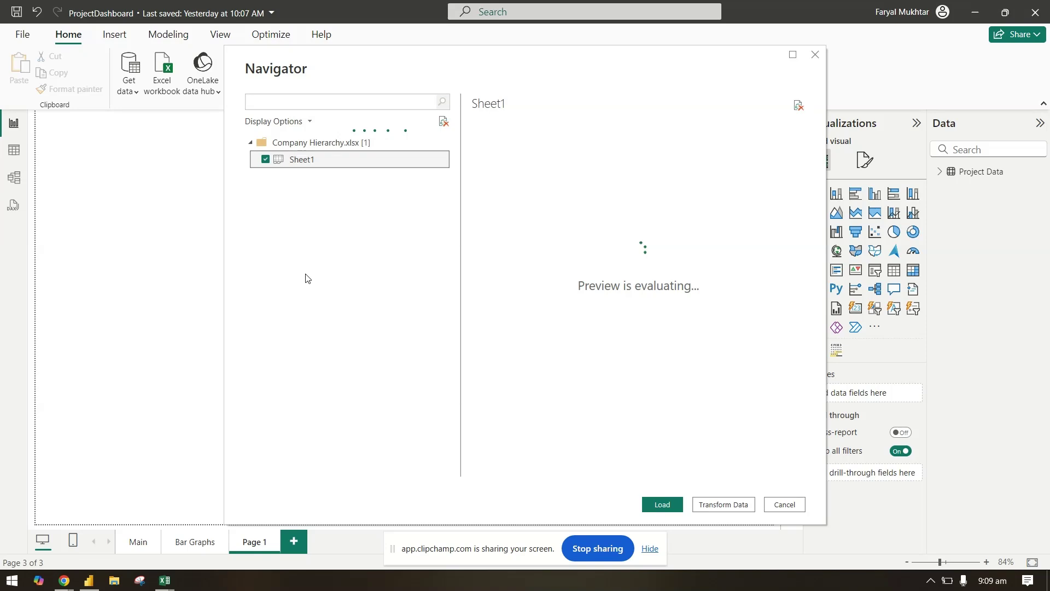
left_click_drag(567, 470, 729, 485)
left_click(670, 508)
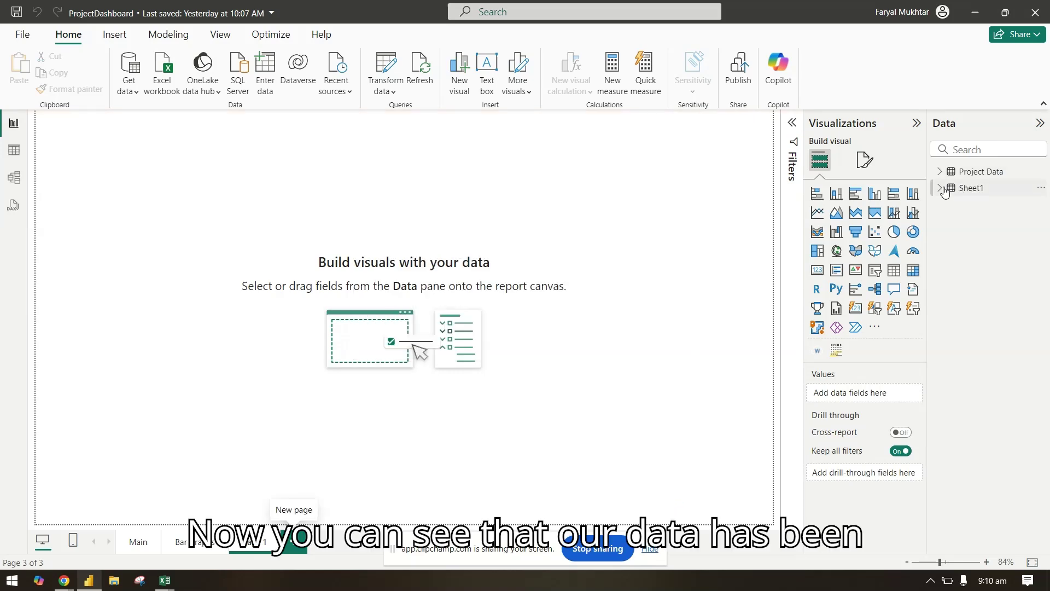
left_click(939, 187)
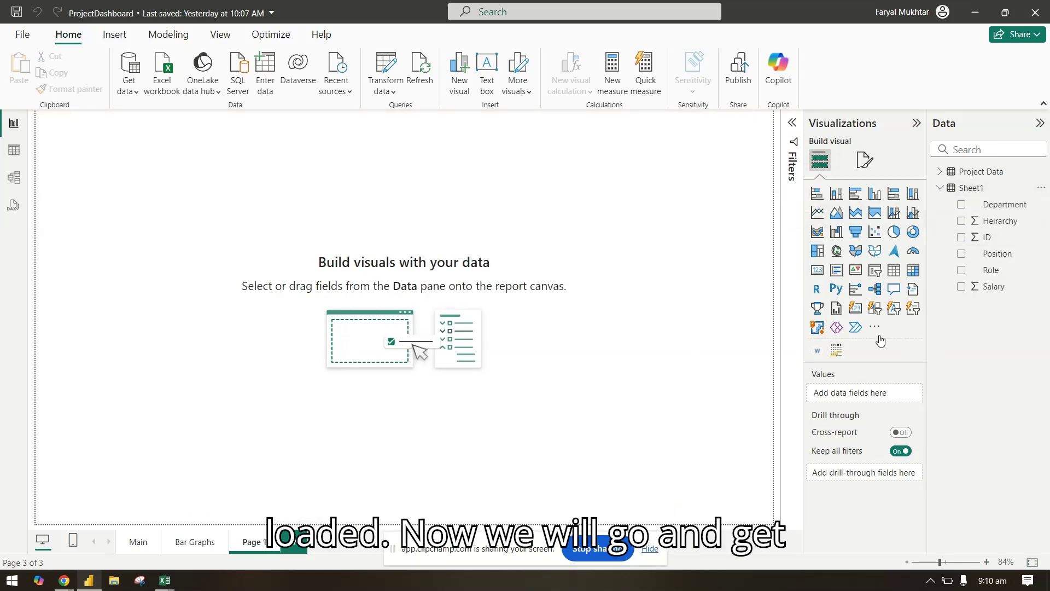
- Browse for more Power BI visuals and search them for "hie"
left_click(875, 328)
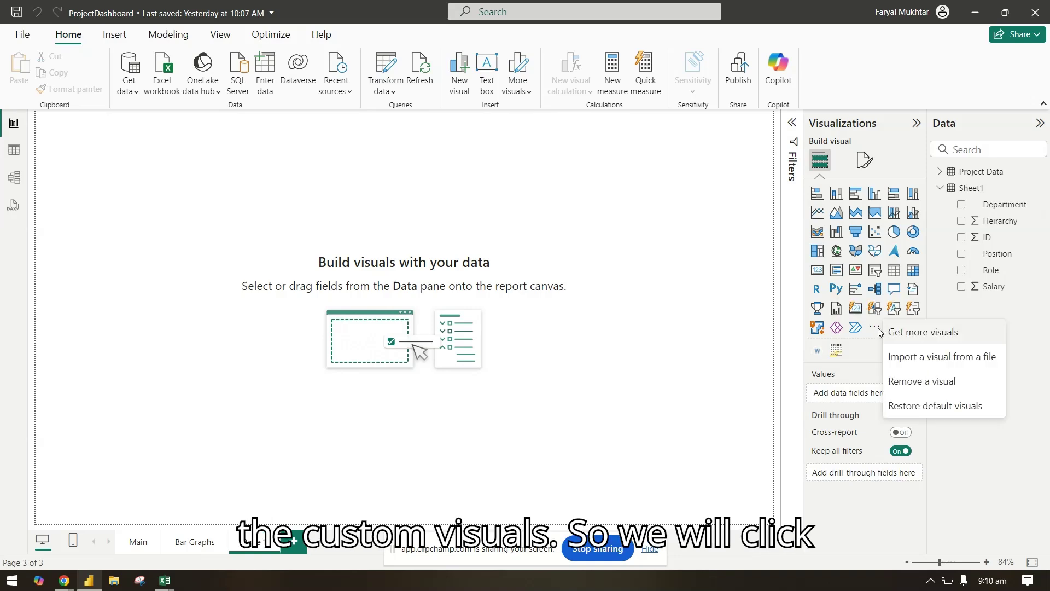
left_click(918, 333)
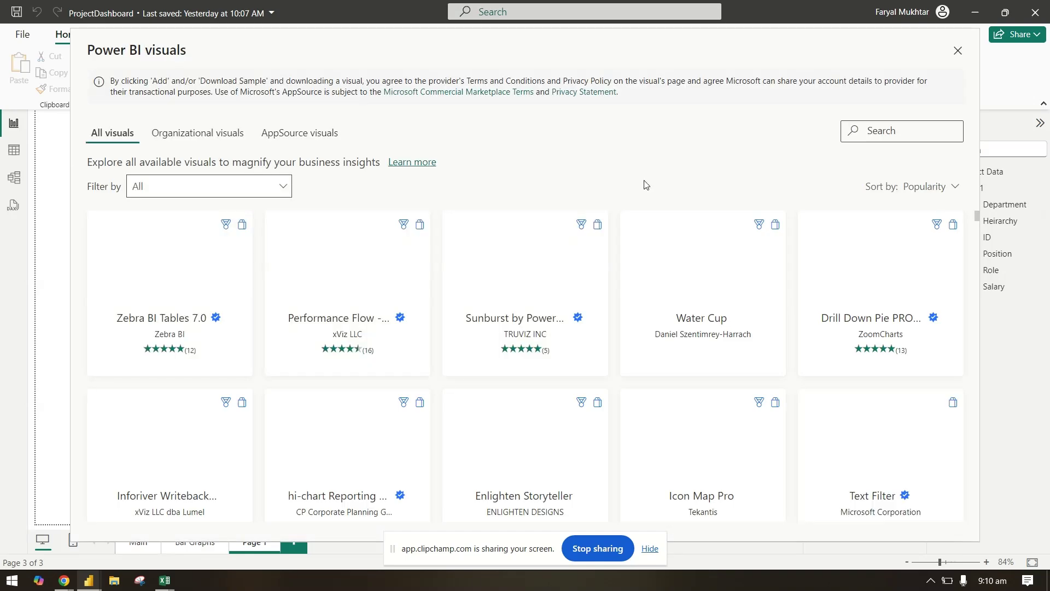
left_click(874, 130)
type("heirarch")
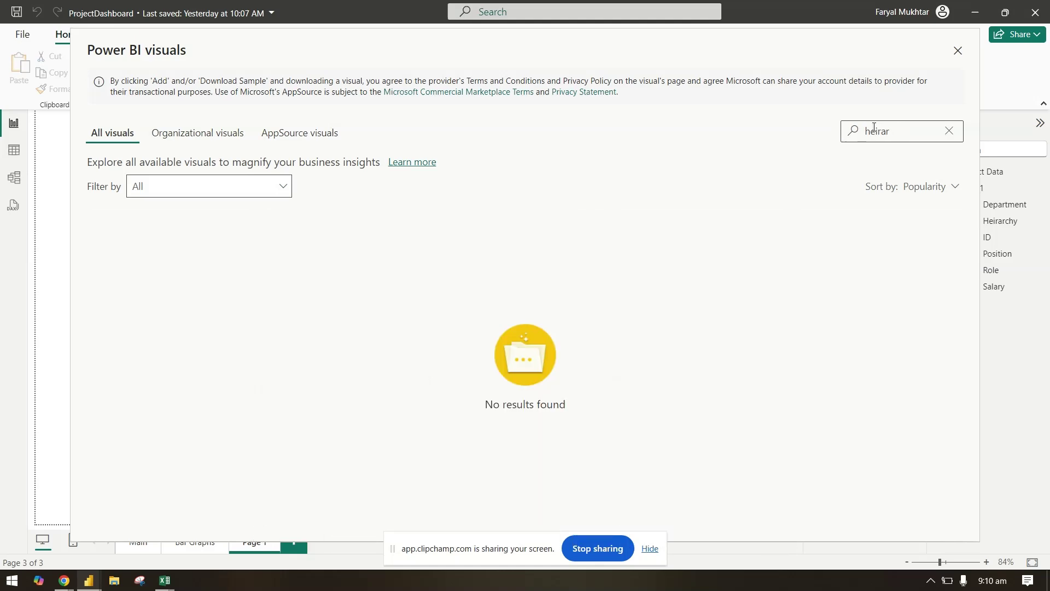
key("BackSpace")
key("BackSpace")
key("BackSpace")
key("BackSpace")
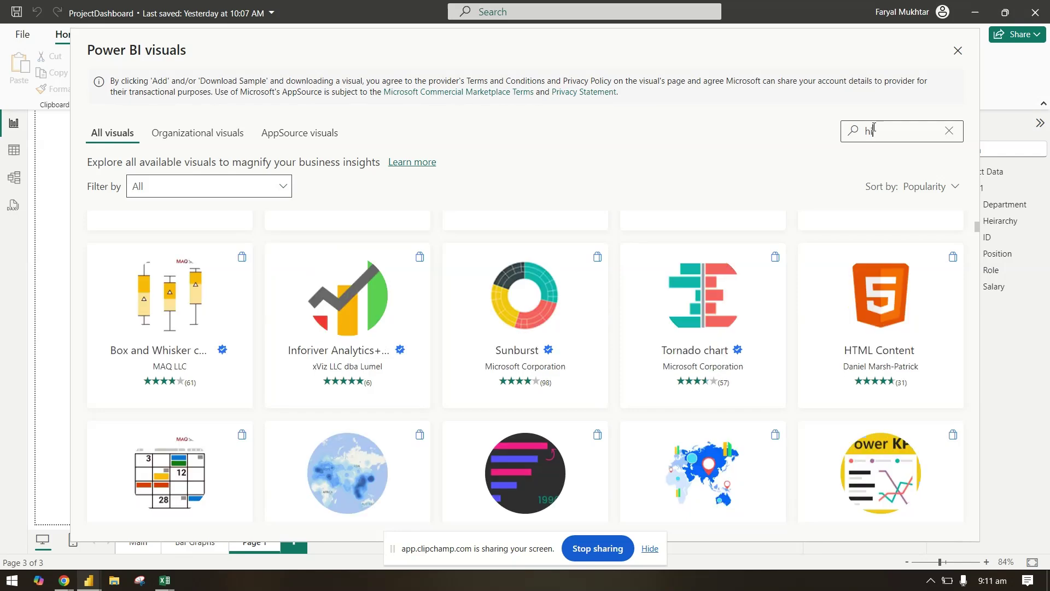
type("e")
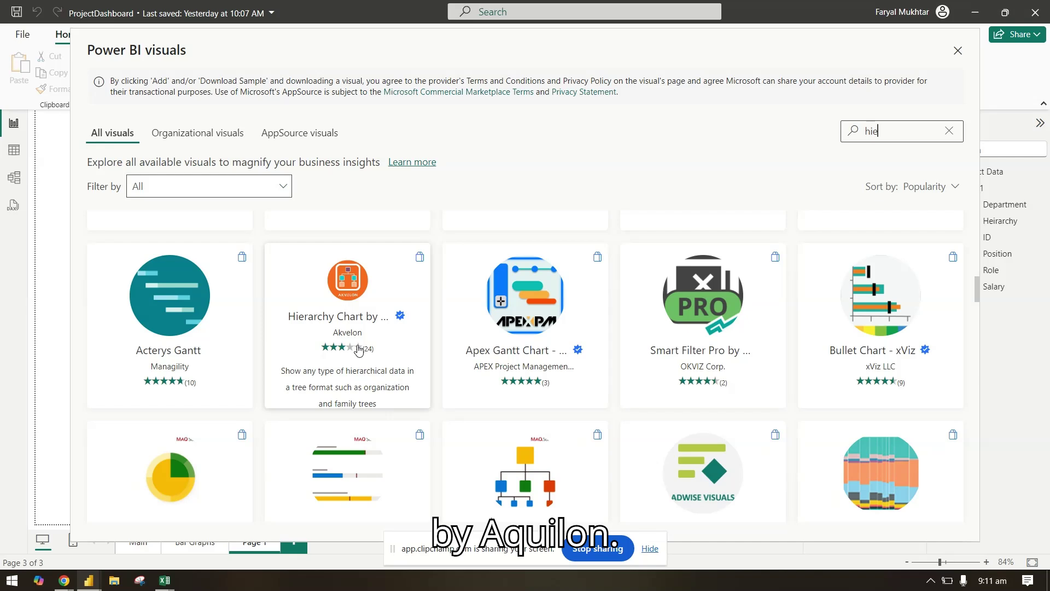
- Import the Hierarchy Chart by Akvelon, place it on Page 1, and move it to the middle of the page
left_click(358, 350)
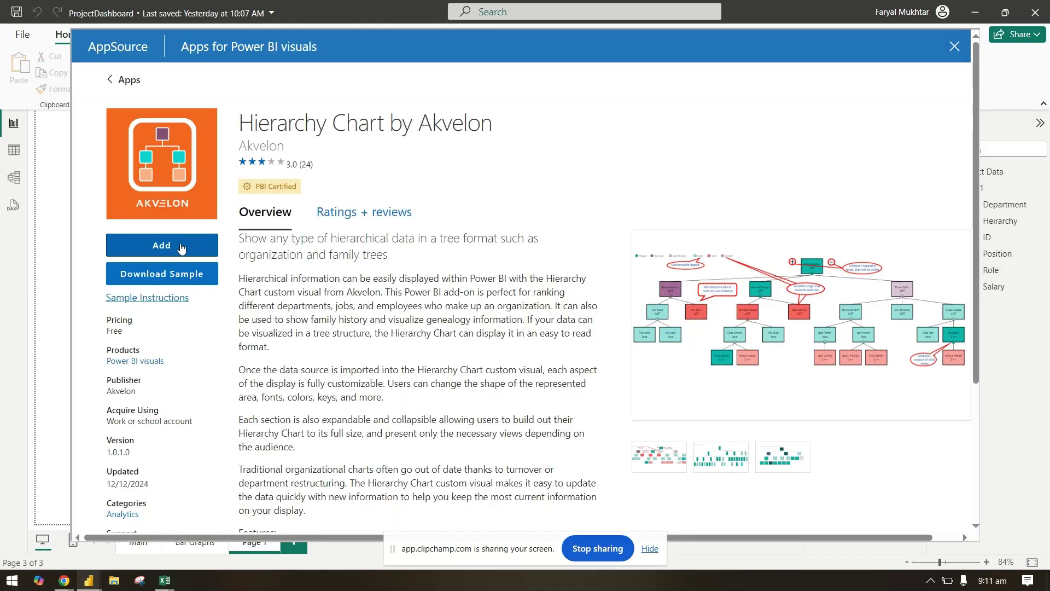
left_click(179, 248)
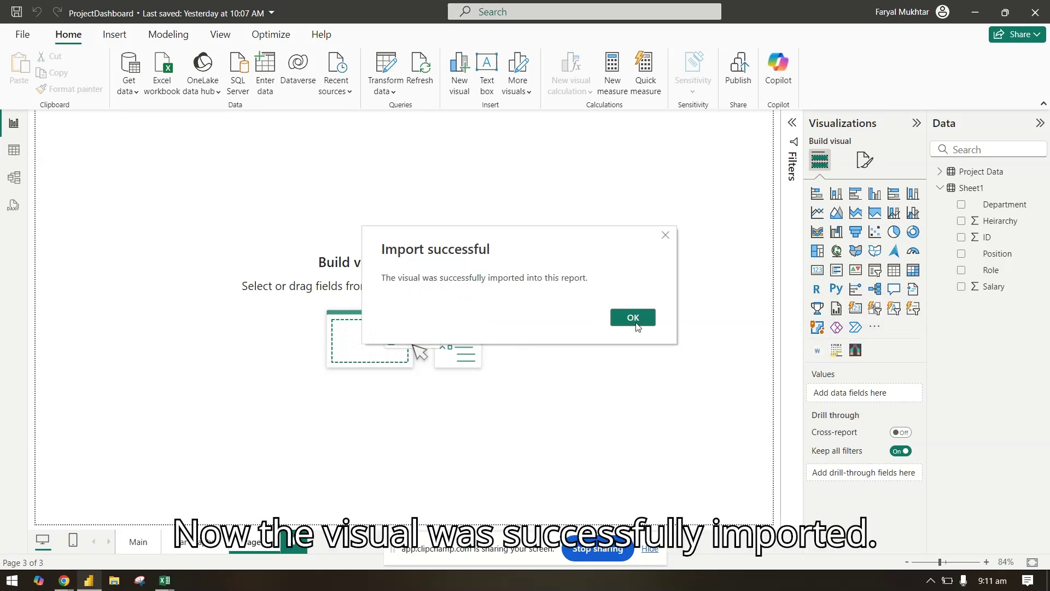
left_click(634, 318)
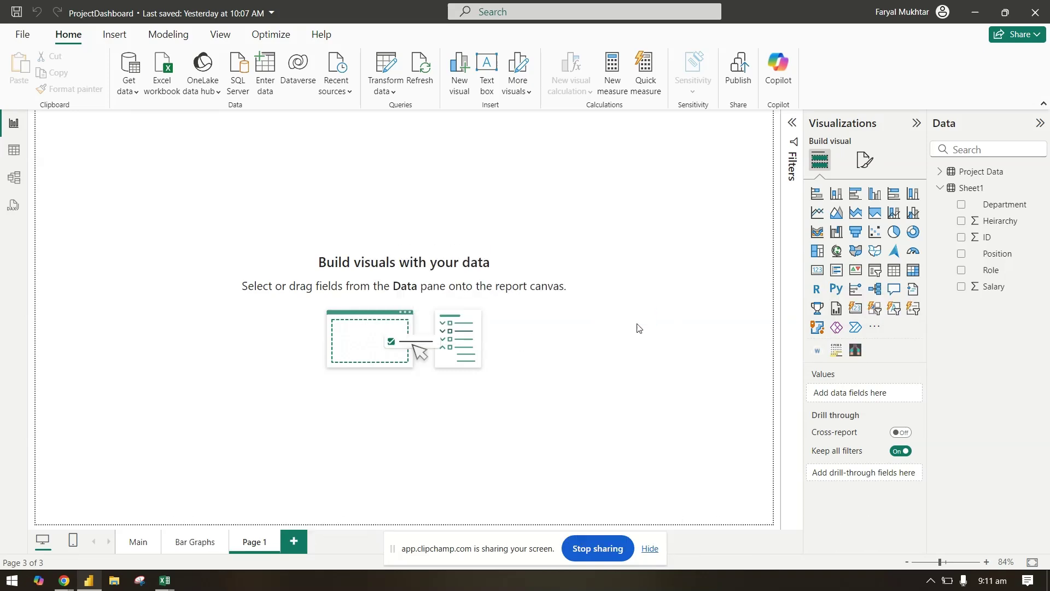
left_click(856, 351)
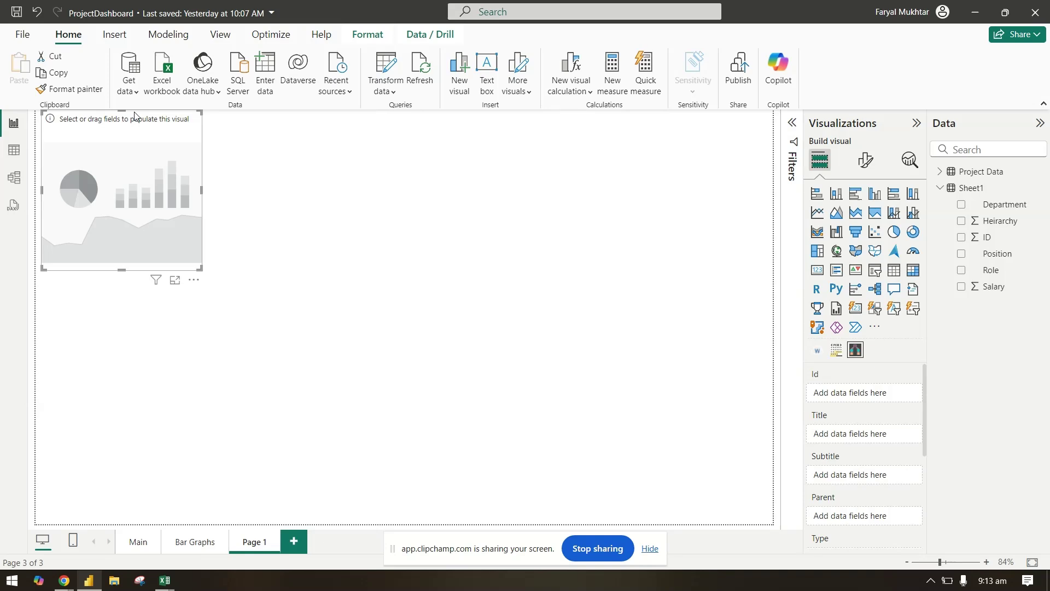
left_click_drag(134, 116, 416, 204)
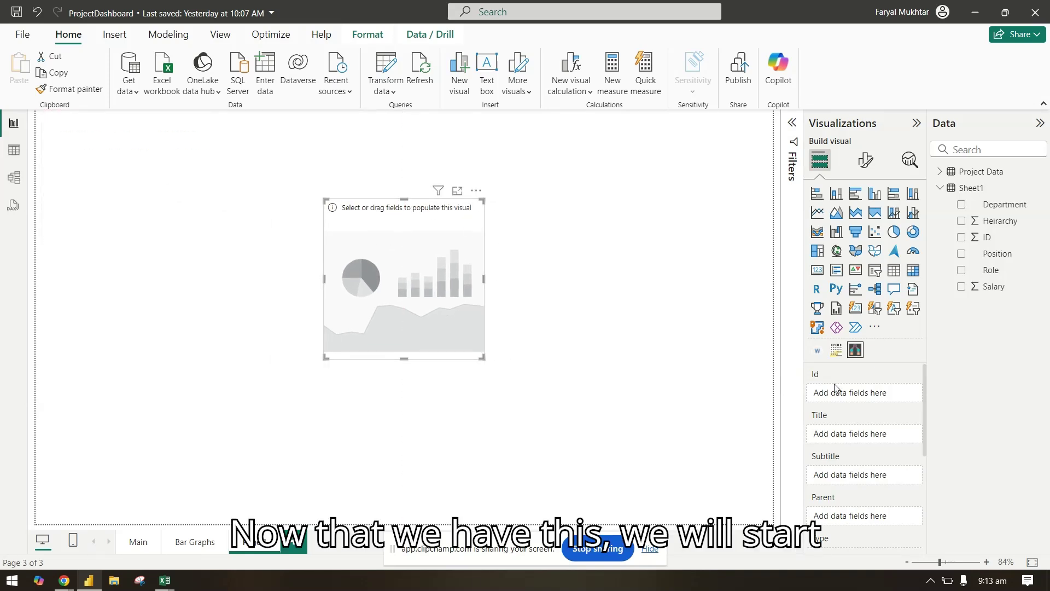
- Assign the ID field to the chart's Id, Position to Title, Role to Subtitle and Heirarchy to Parent
left_click_drag(987, 237, 884, 390)
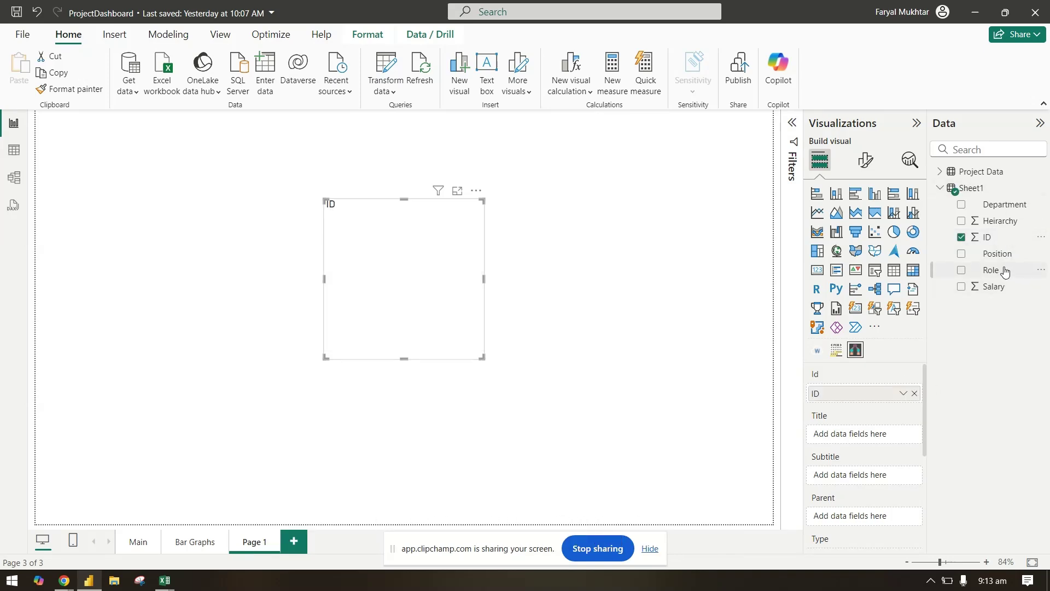
left_click_drag(1003, 261, 875, 437)
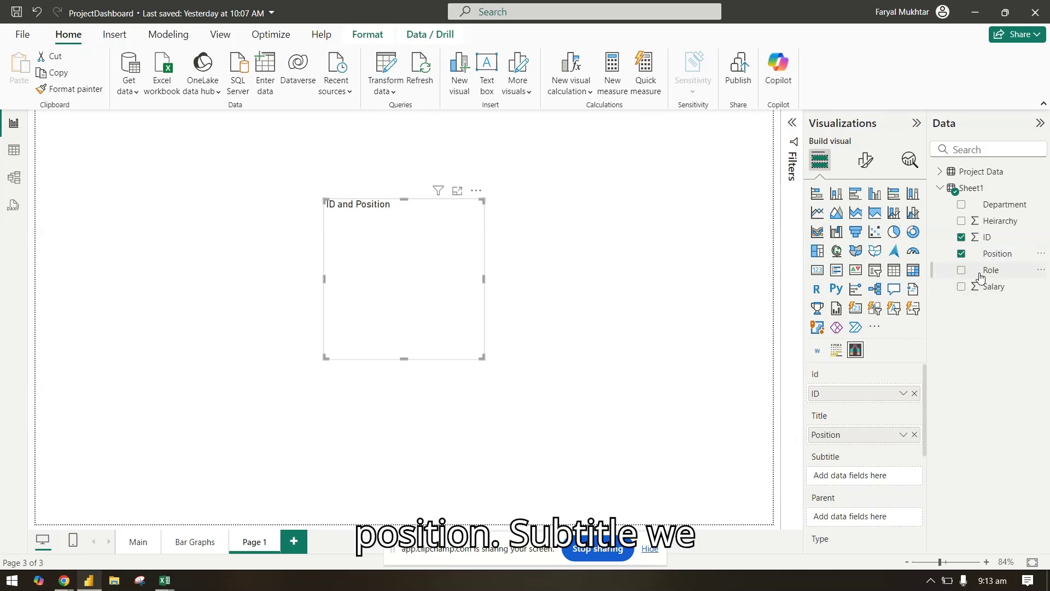
left_click_drag(980, 275, 859, 477)
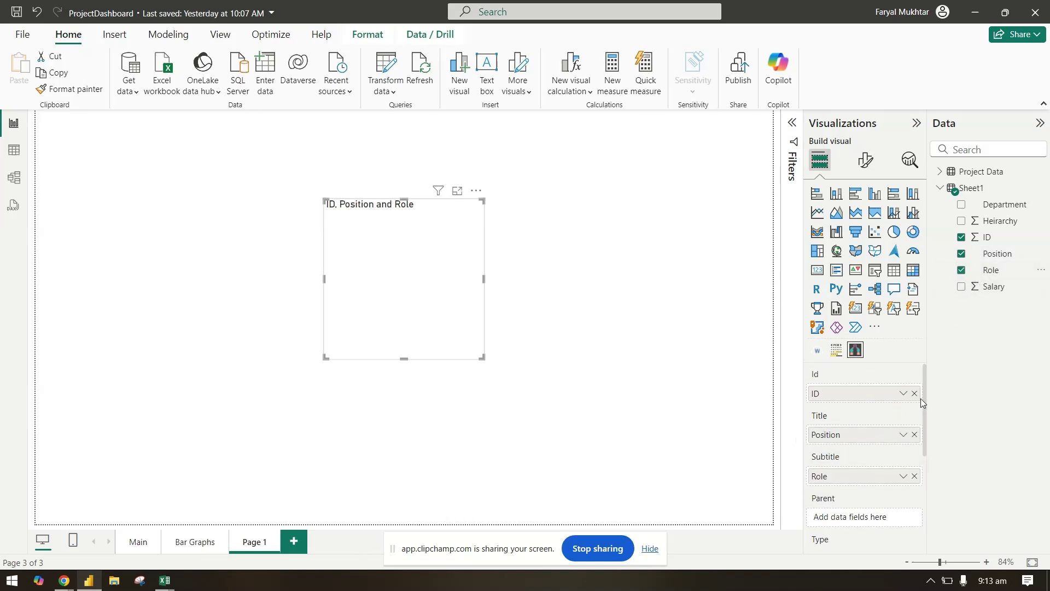
left_click_drag(924, 398, 917, 440)
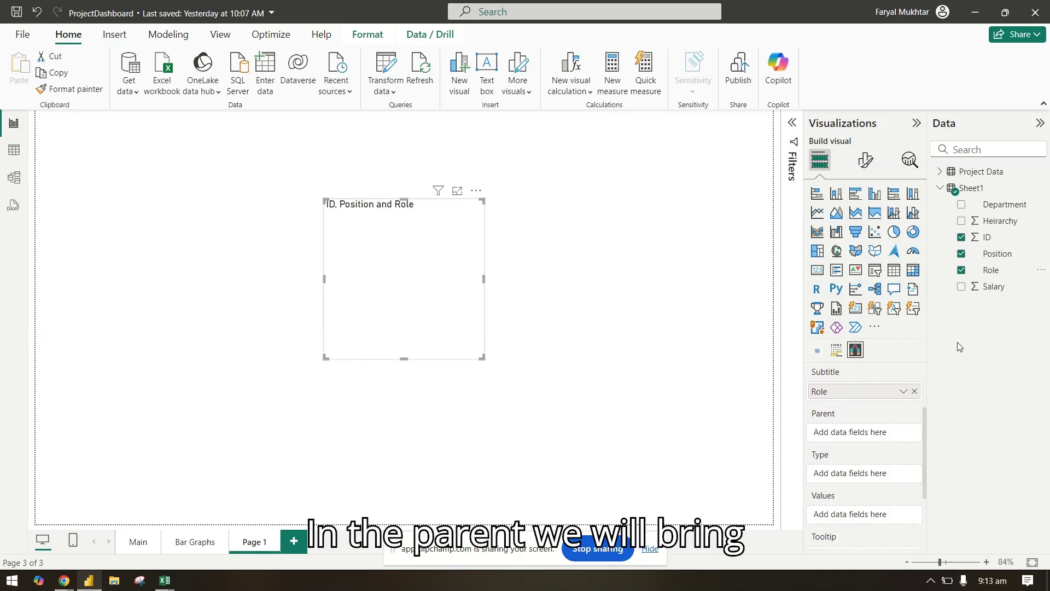
left_click_drag(995, 224, 879, 435)
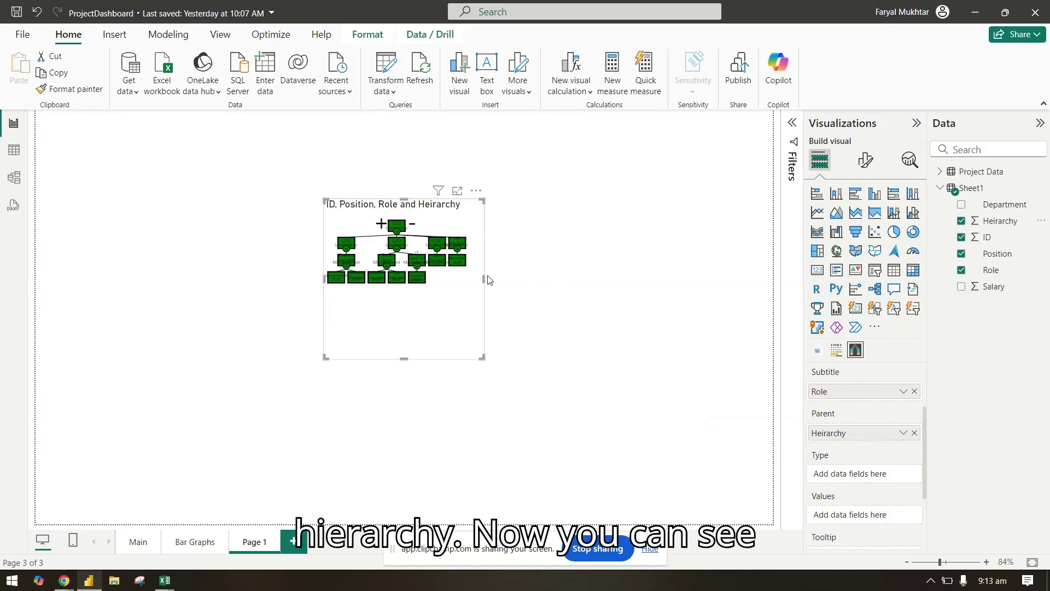
- Enlarge the hierarchy chart on both sides and downward, and move it higher on the page
left_click_drag(480, 281, 630, 281)
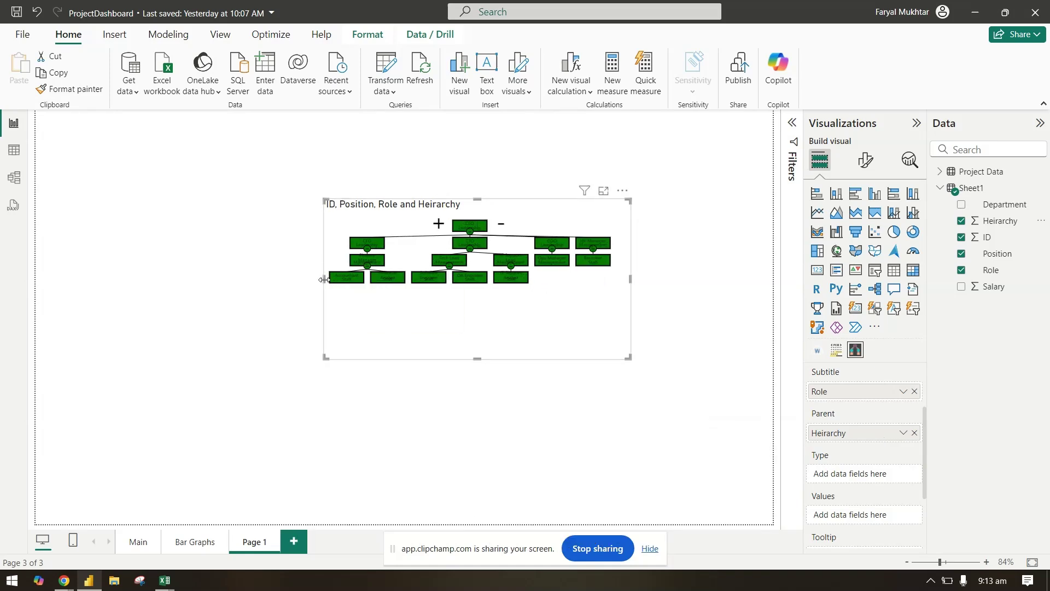
left_click_drag(324, 279, 176, 280)
left_click_drag(403, 359, 403, 375)
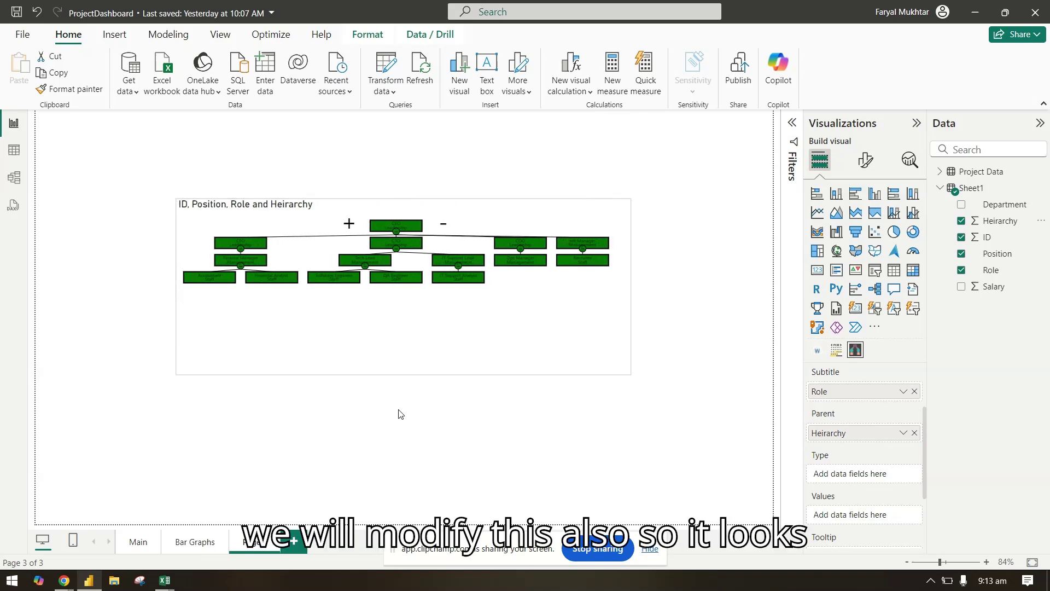
left_click_drag(398, 414, 418, 514)
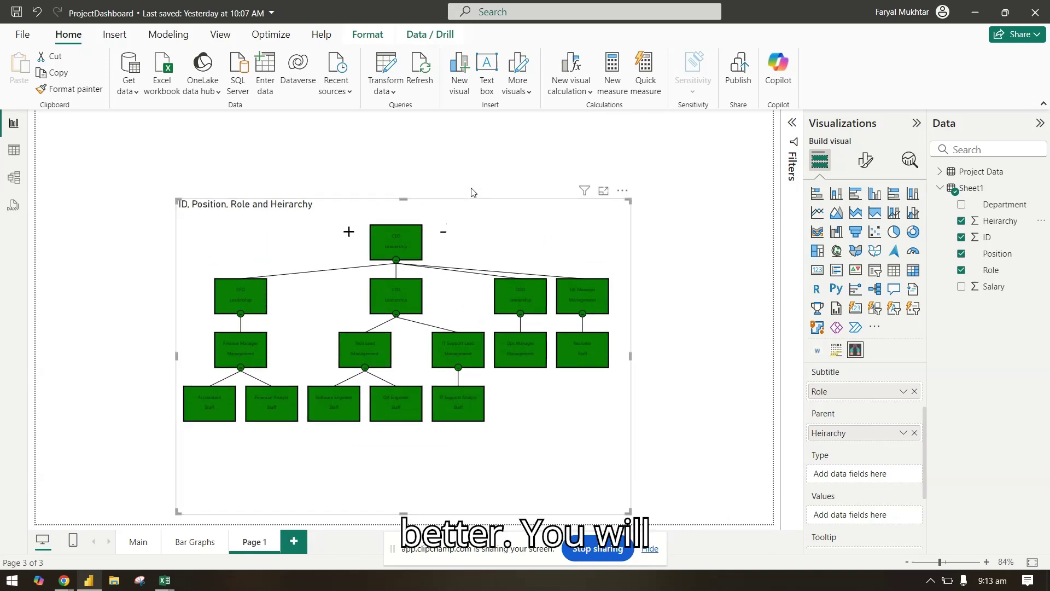
left_click(468, 153)
left_click(473, 219)
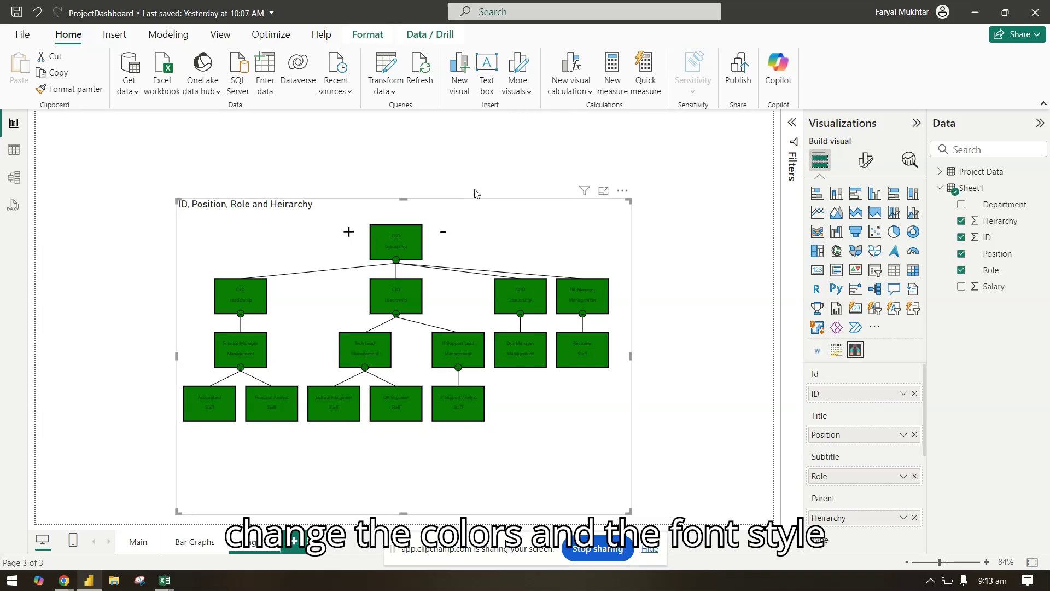
left_click_drag(475, 193, 477, 143)
- Try Department as the hierarchy chart's Type field and remove it again
scroll(878, 474, "down", 2)
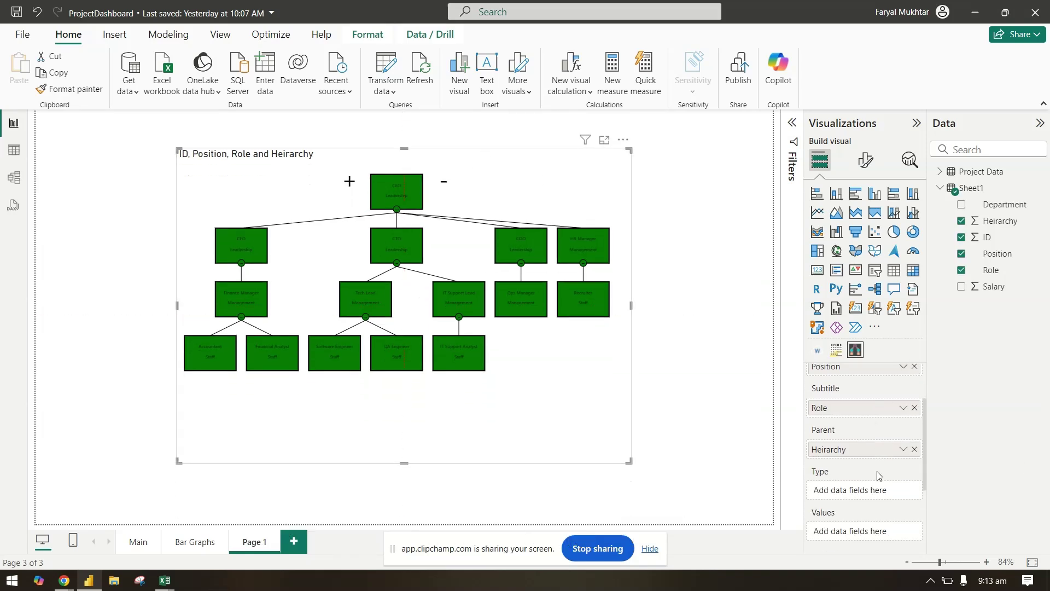
left_click_drag(1005, 205, 873, 491)
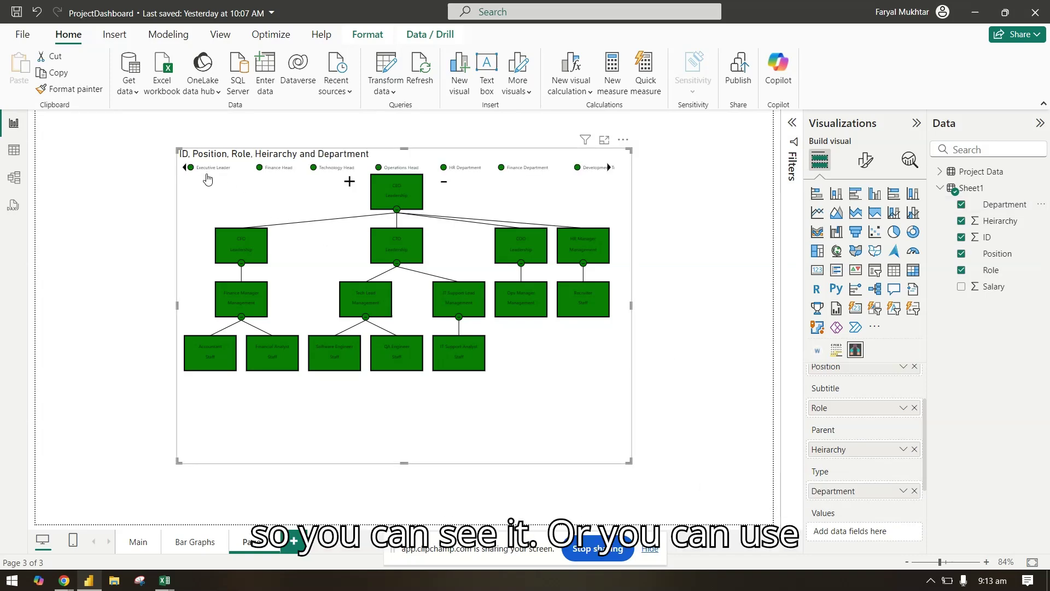
left_click(913, 491)
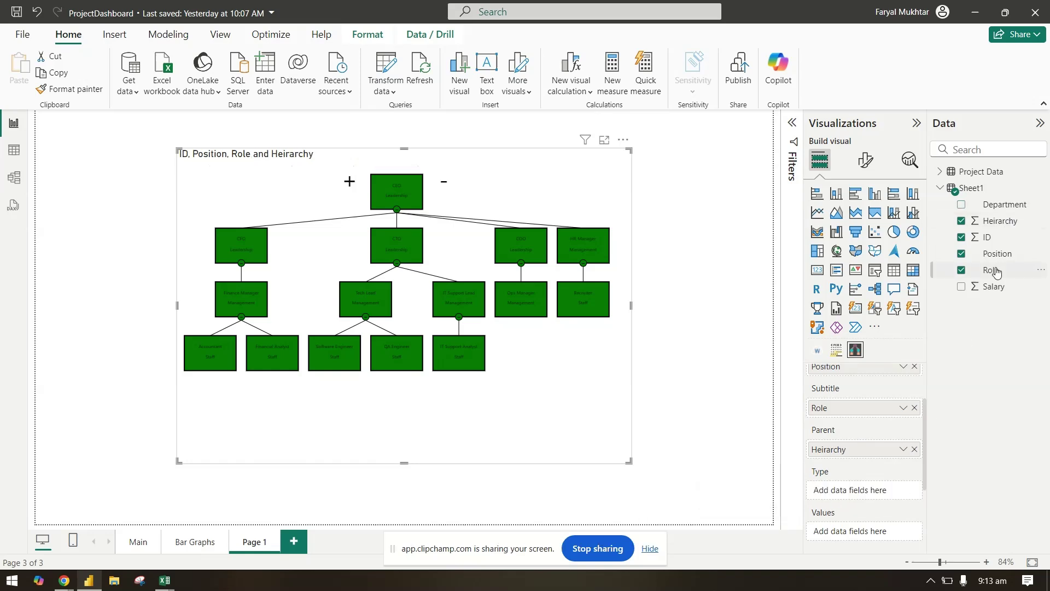
- Assign Role to the chart's Type and replace the Subtitle field with Department
left_click_drag(996, 271, 877, 490)
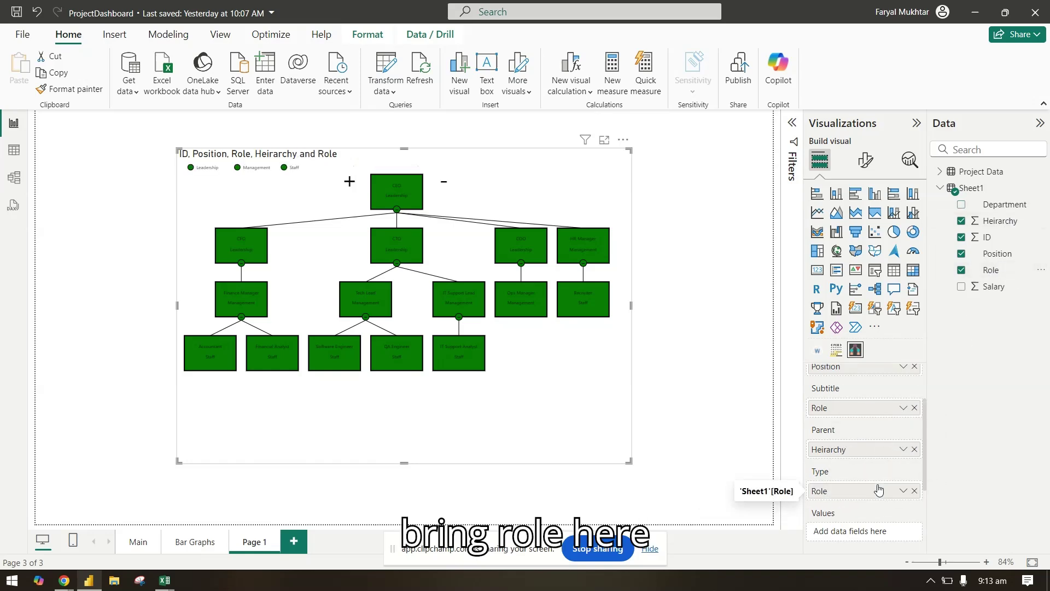
scroll(906, 435, "up", 1)
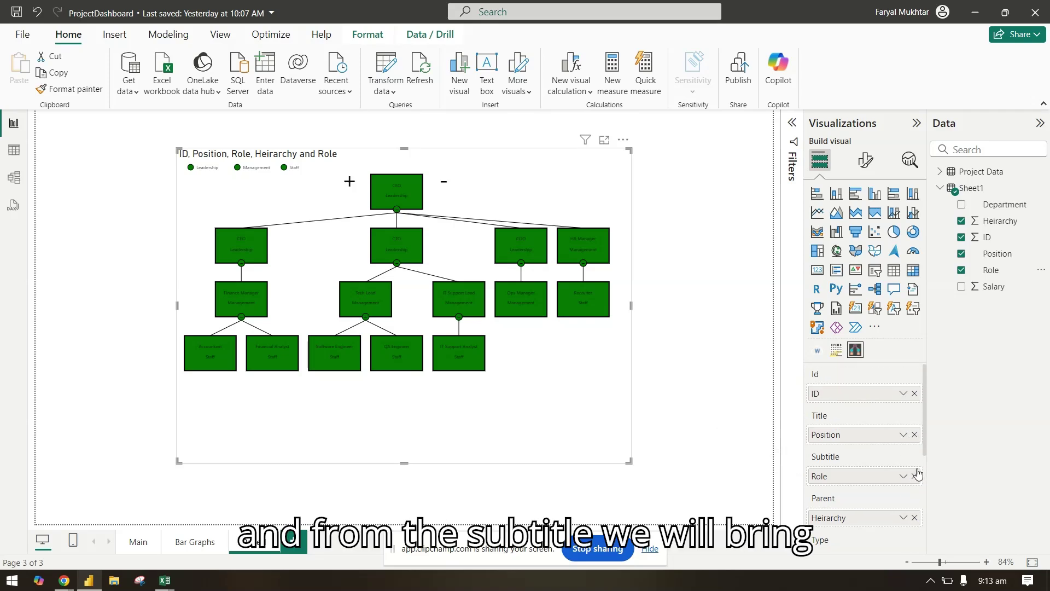
scroll(914, 470, "down", 1)
left_click(913, 407)
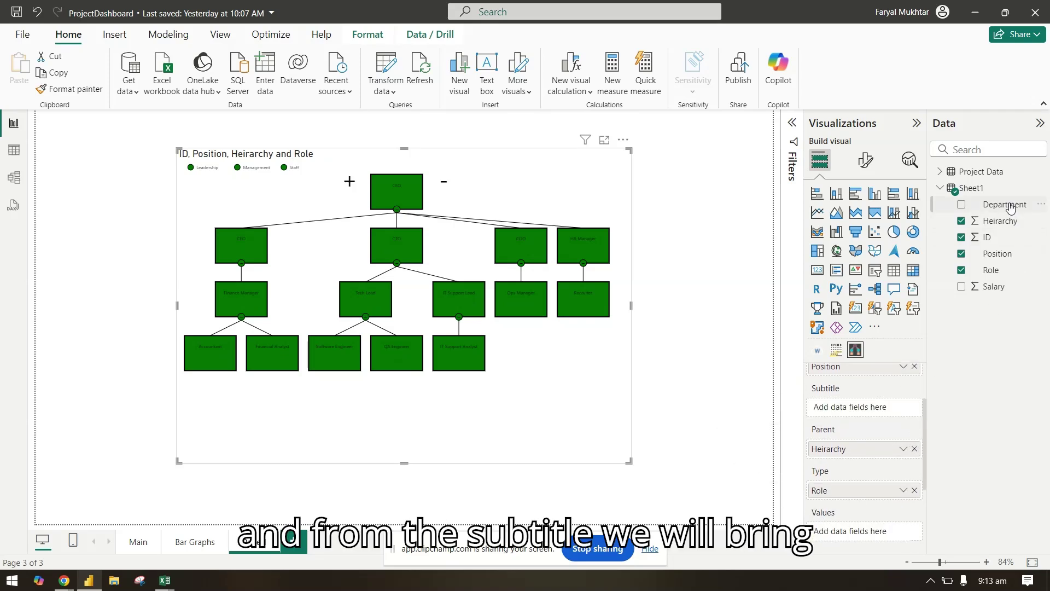
left_click_drag(1006, 205, 875, 408)
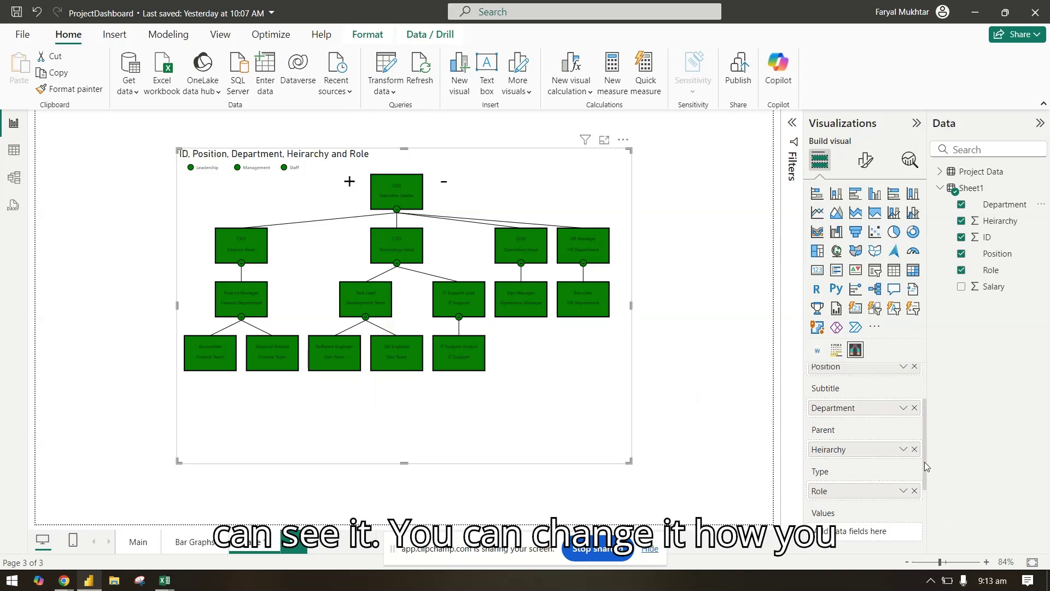
- Add the Salary field to the hierarchy chart's Values and check the tooltips of several nodes
left_click_drag(924, 461, 926, 503)
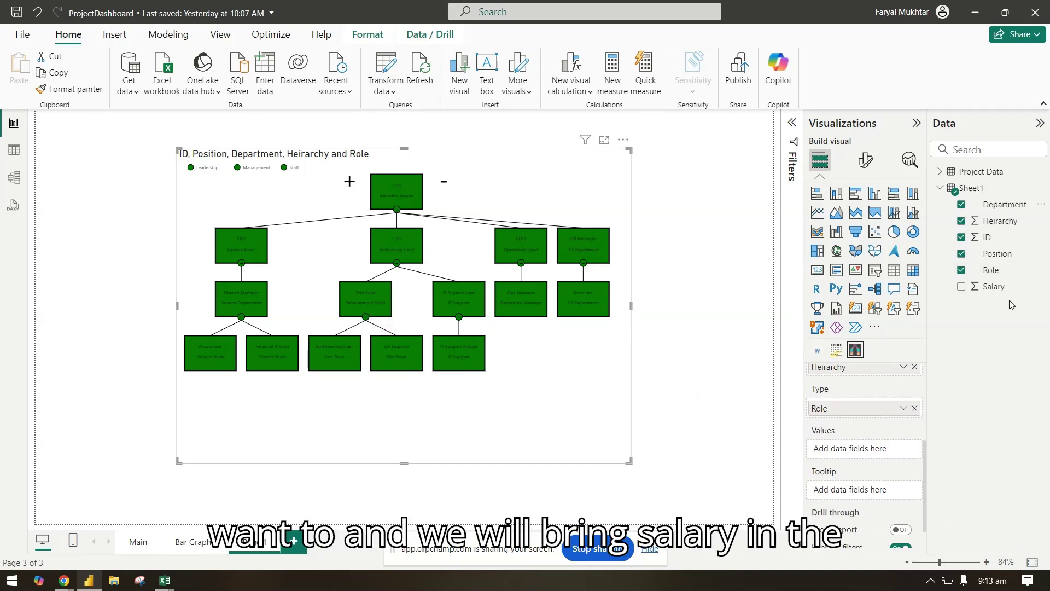
left_click_drag(993, 286, 886, 458)
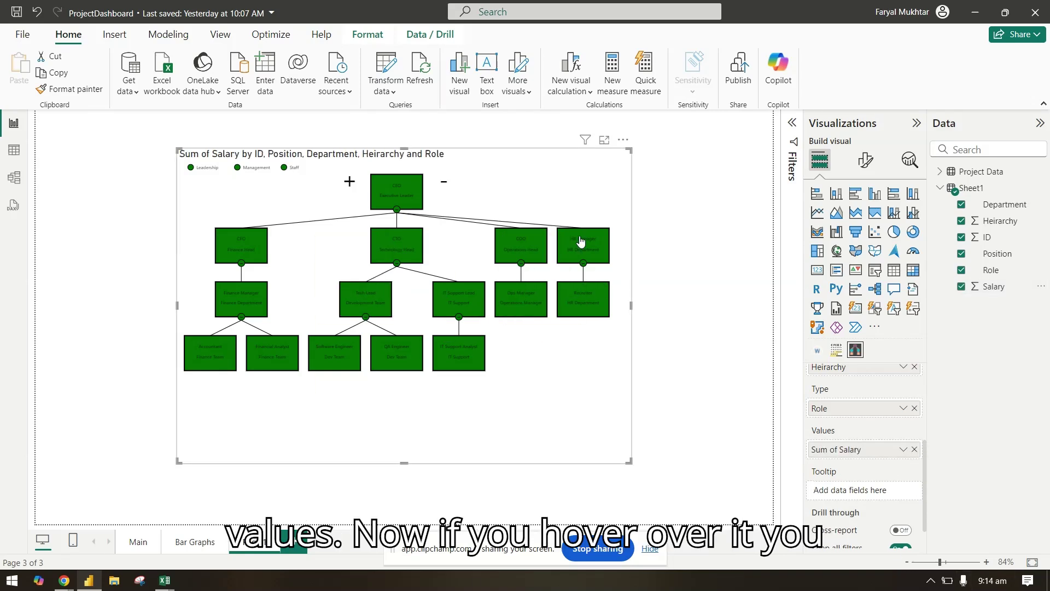
mouse_move(262, 251)
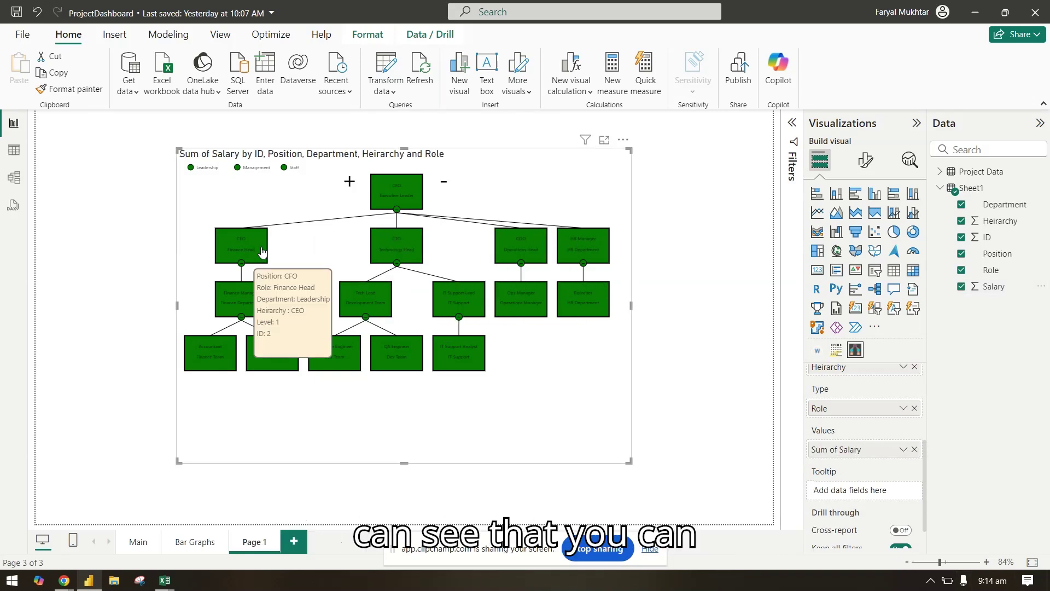
mouse_move(390, 200)
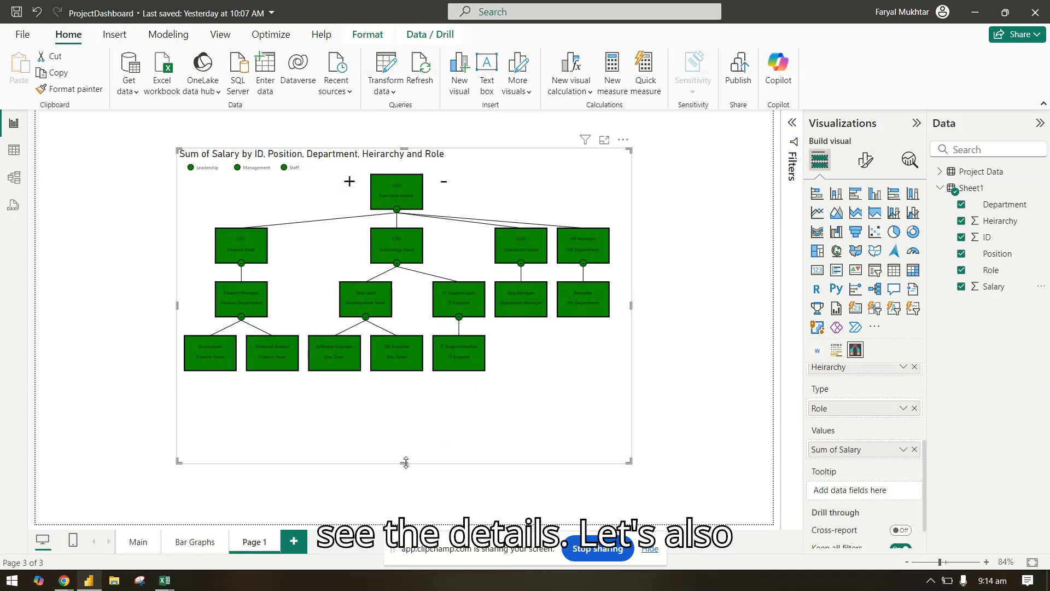
mouse_move(403, 356)
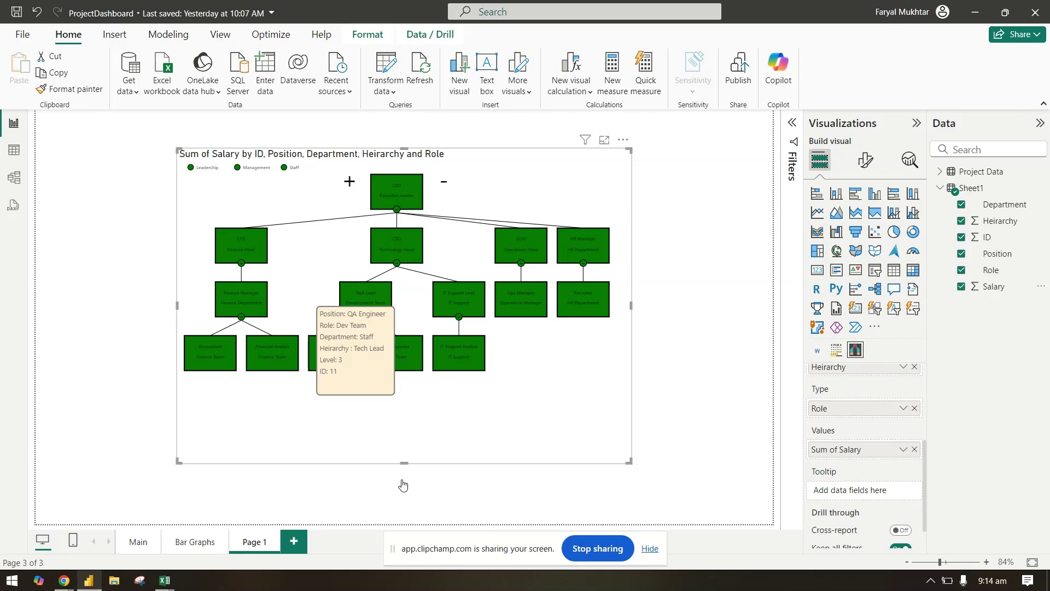
- Shorten the hierarchy chart from its lower edge and insert a table visual beneath it
left_click_drag(404, 463, 600, 399)
left_click(763, 296)
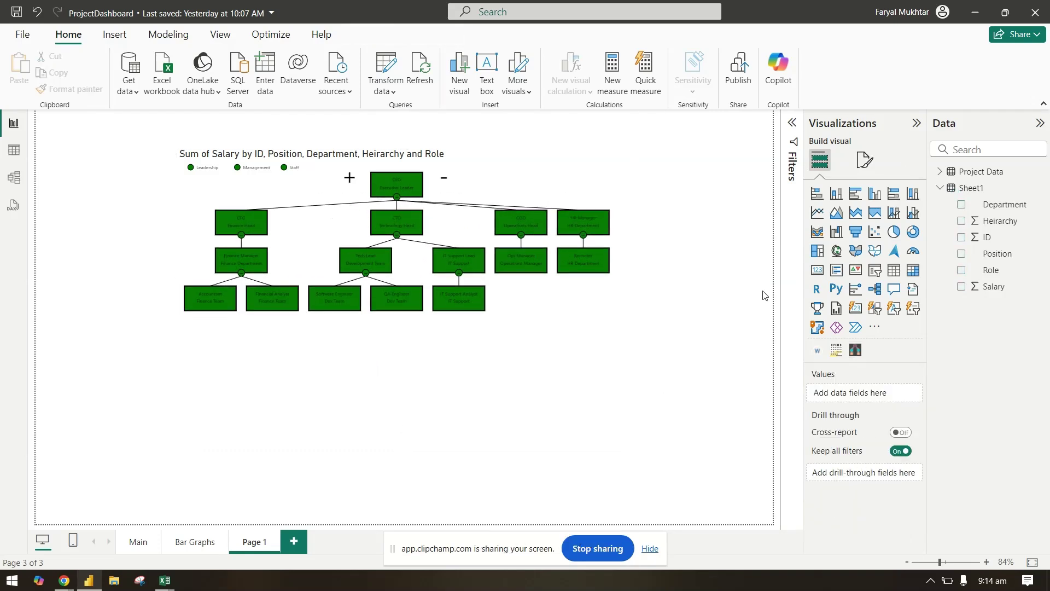
left_click(893, 270)
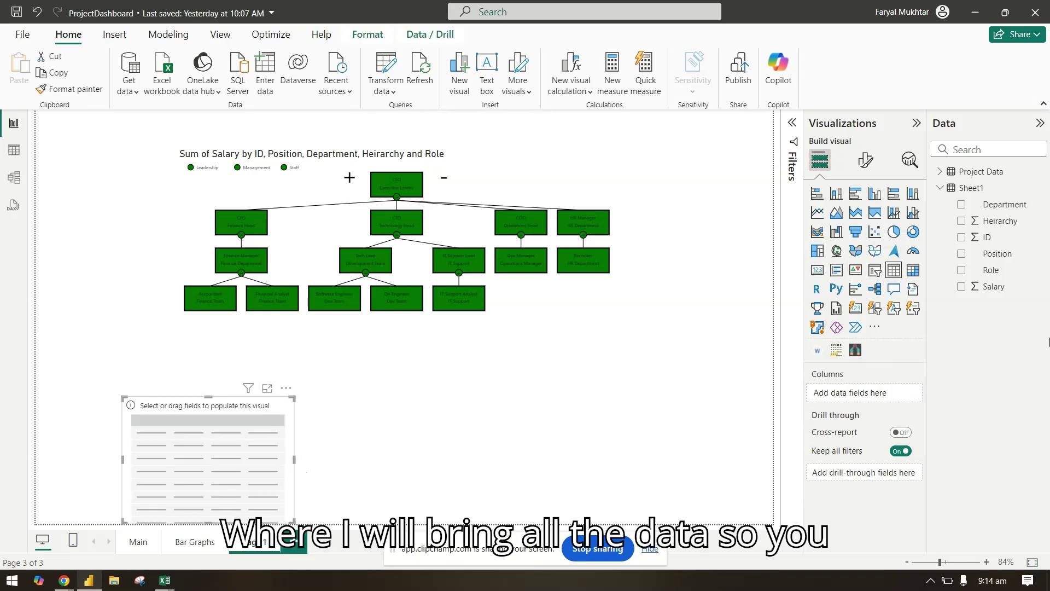
- Fill the table with the Sheet1 fields ID, Position, Role, Department, Heirarchy and Salary
left_click(962, 238)
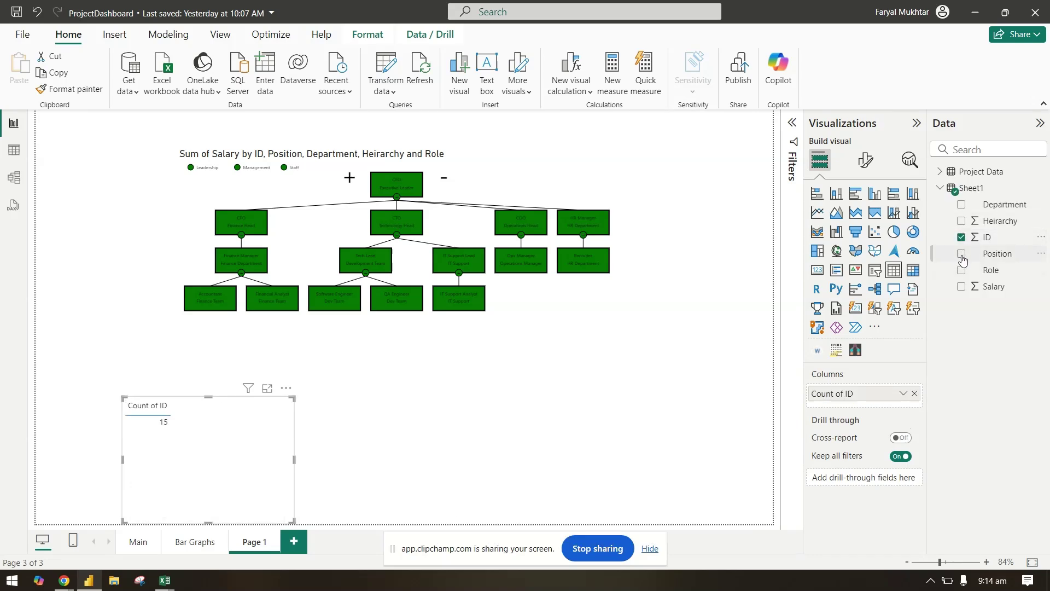
left_click(962, 255)
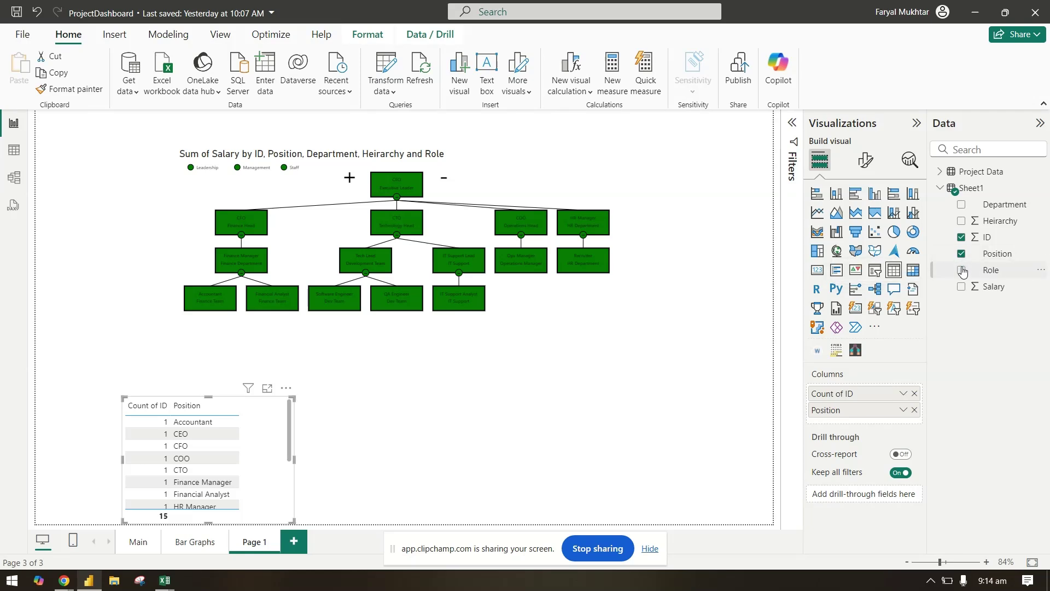
left_click(962, 270)
left_click(961, 204)
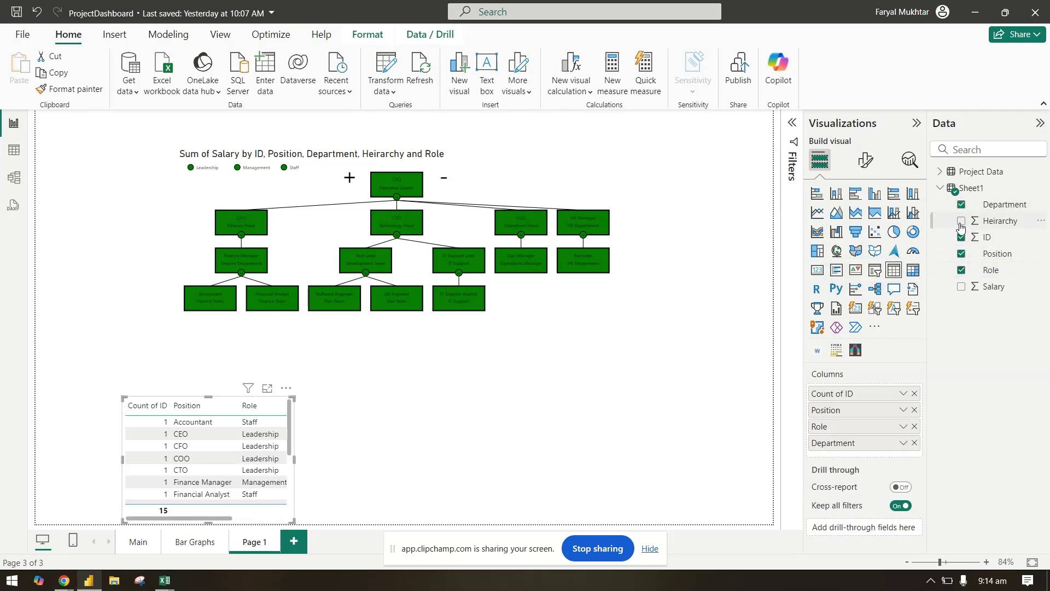
left_click(961, 222)
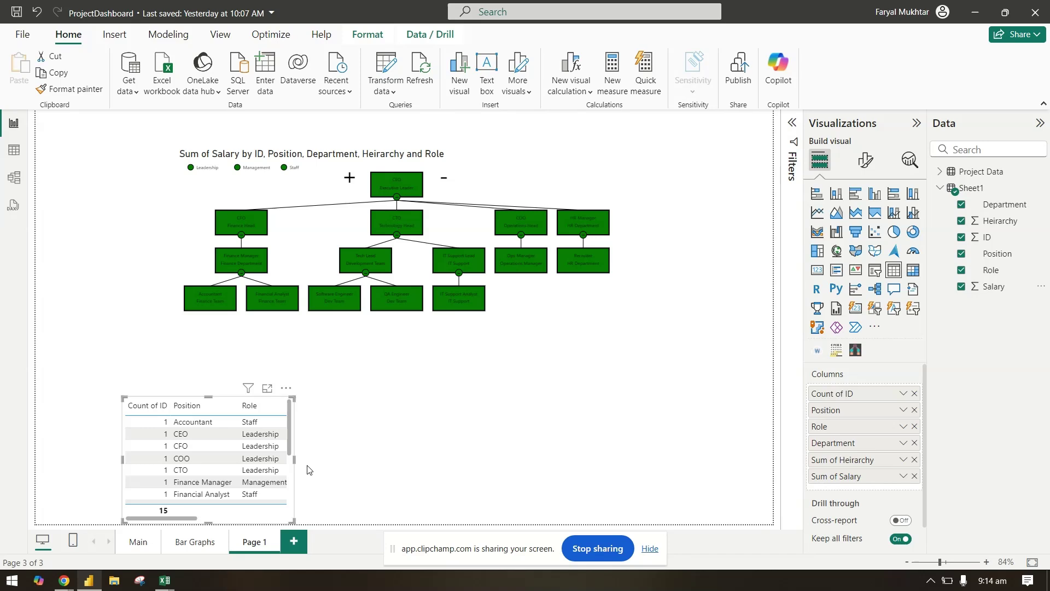
- Widen the table to show all its columns and set the Heirarchy column to Don't summarize
left_click_drag(295, 459, 662, 459)
left_click_drag(554, 403, 708, 454)
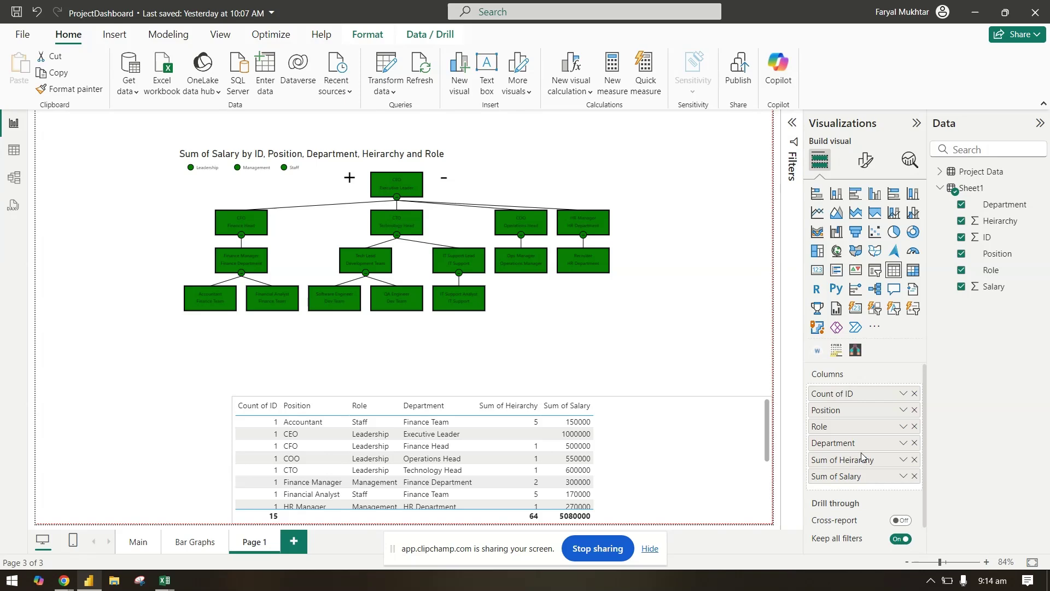
left_click(903, 460)
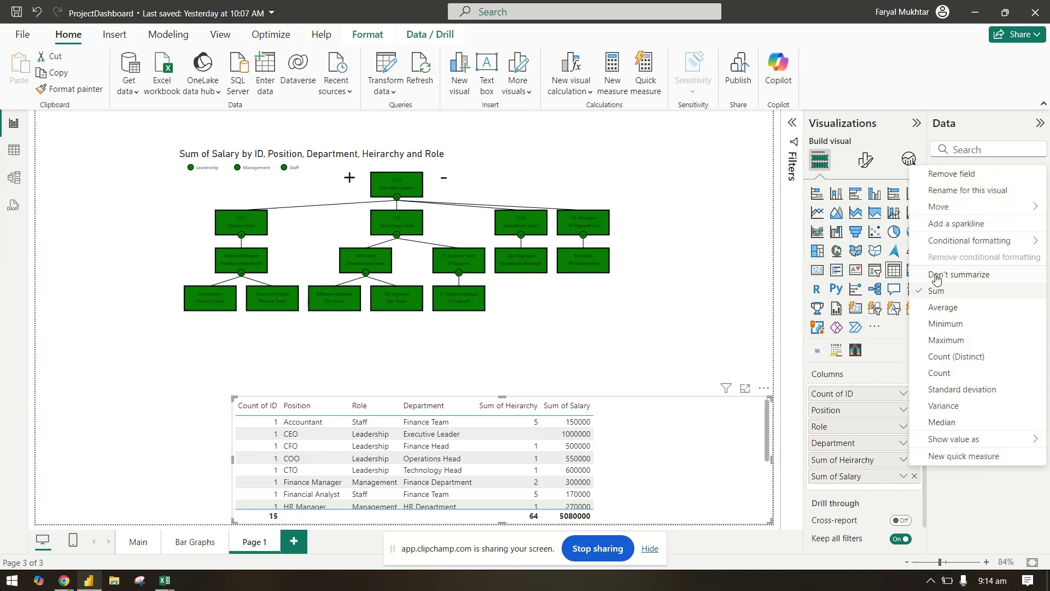
left_click(958, 274)
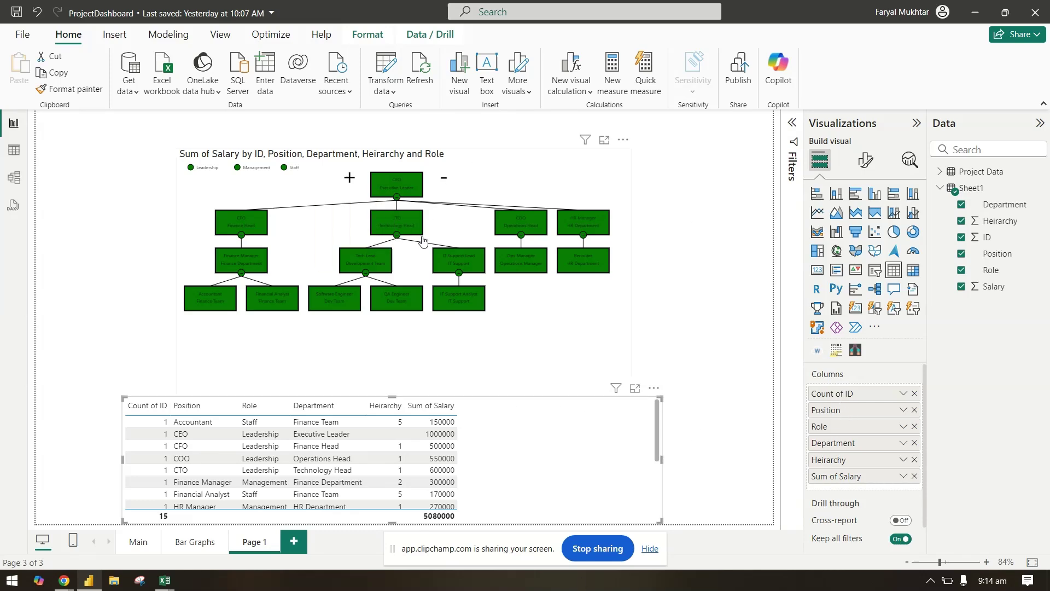
- Test cross-filtering from the COO node of the hierarchy chart and clear the selection
left_click(526, 224)
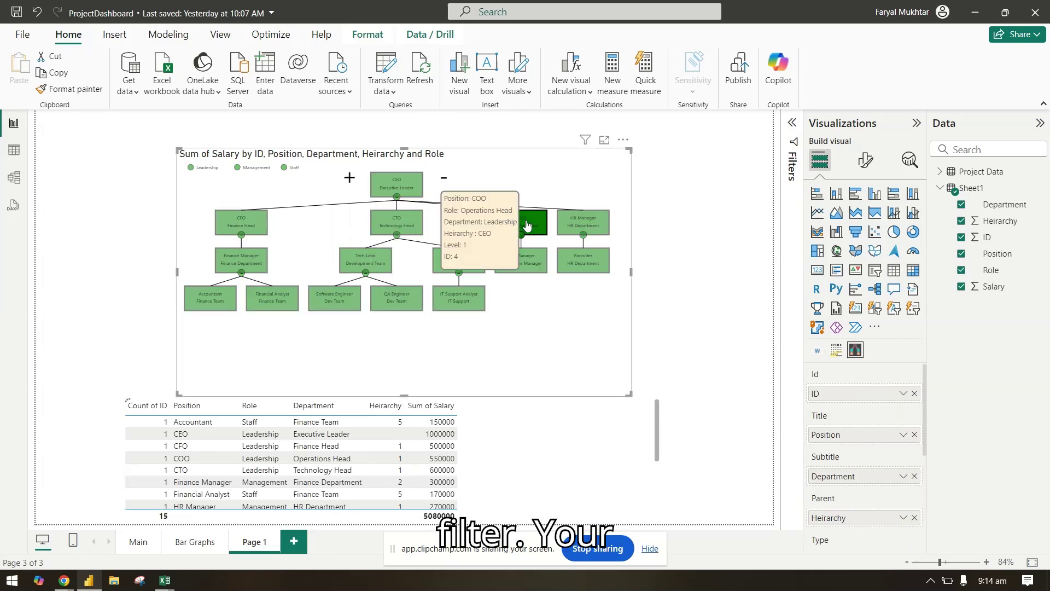
left_click(534, 224)
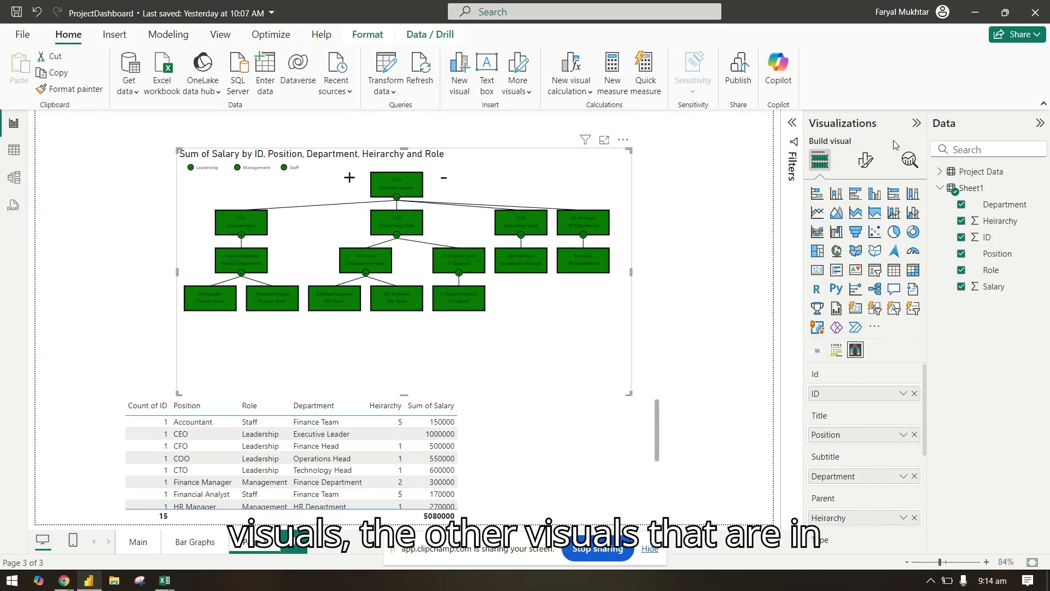
- Review the Levels options in the hierarchy chart's format settings
left_click(865, 160)
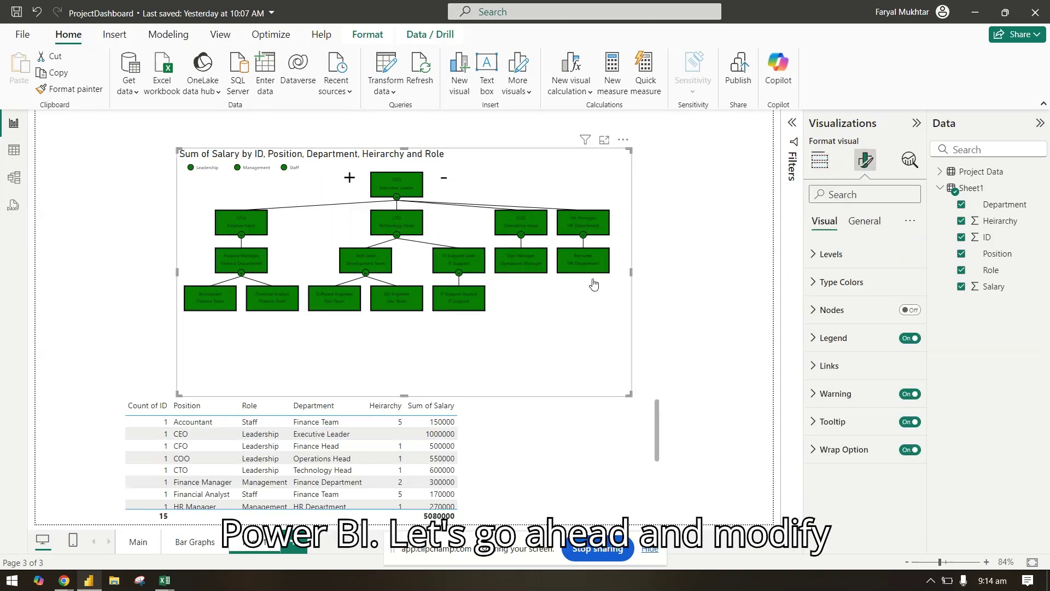
left_click(854, 252)
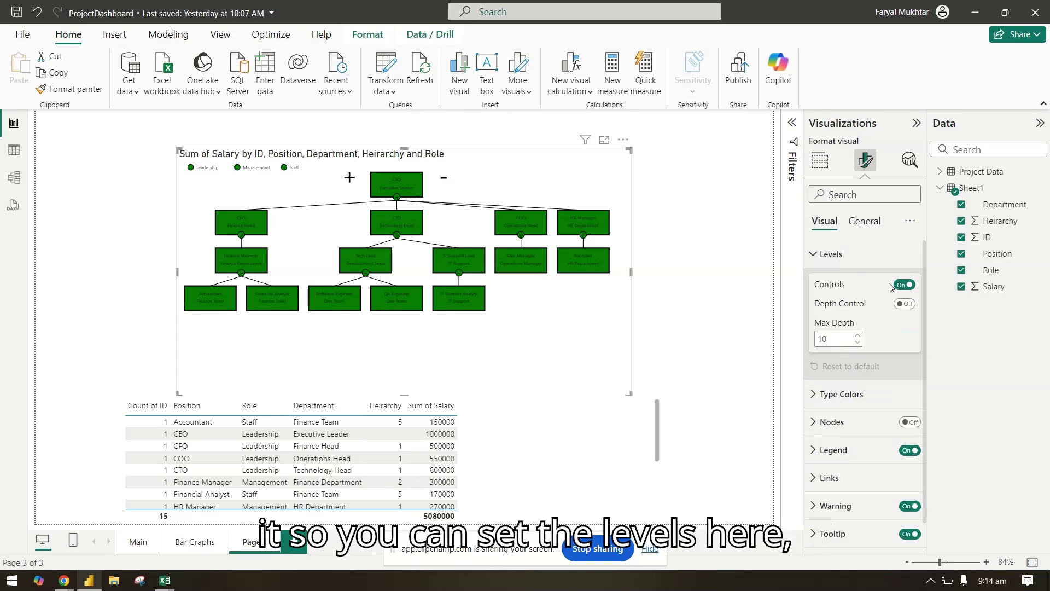
left_click(858, 253)
left_click(864, 251)
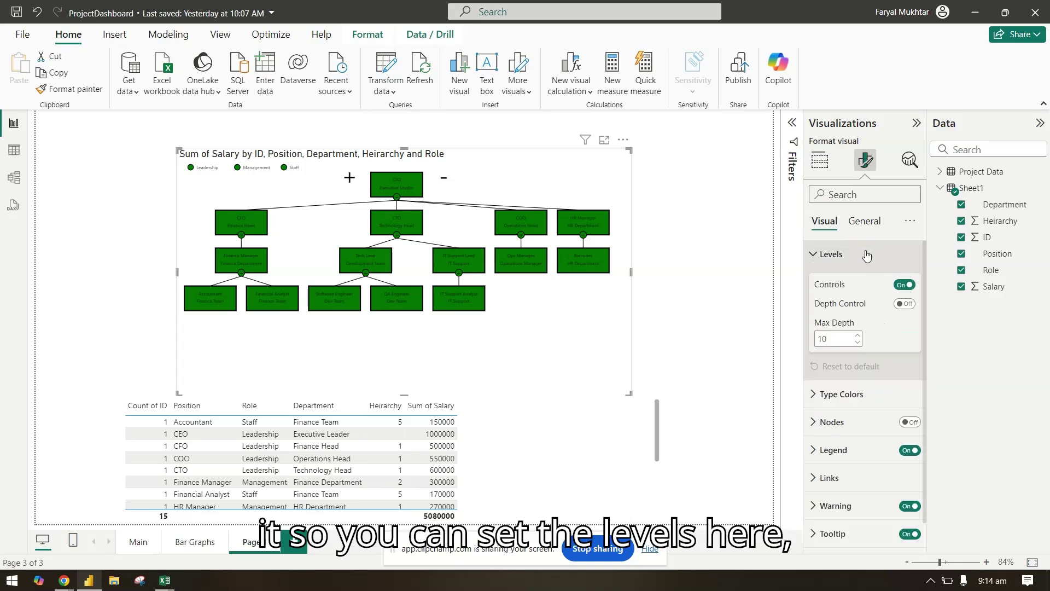
left_click(866, 254)
left_click(867, 253)
left_click(866, 253)
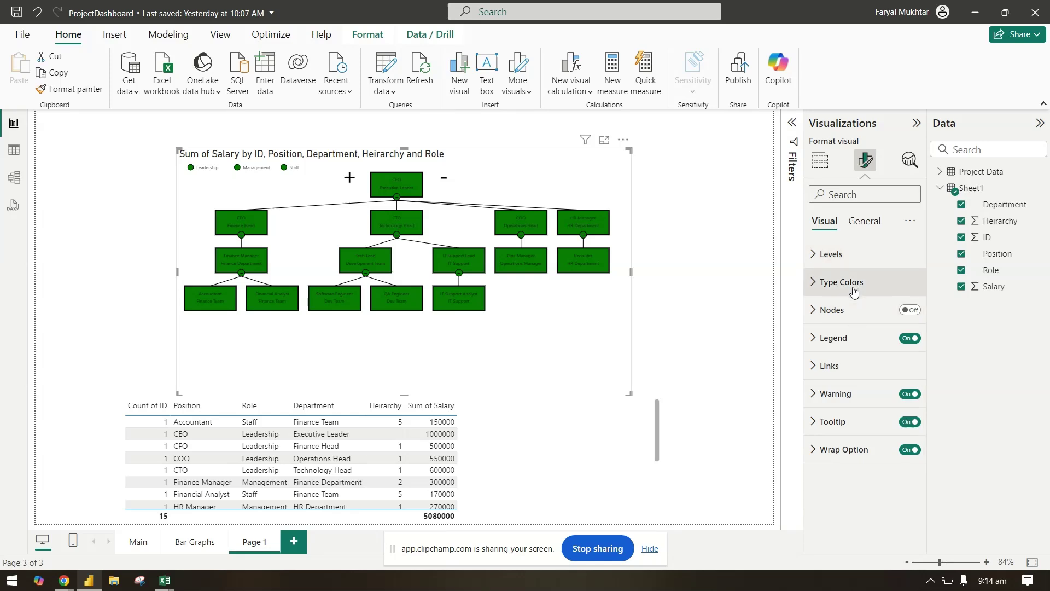
- Set the chart's type colors to light orange for Leadership, light purple for Management and light yellow for Staff
left_click(853, 291)
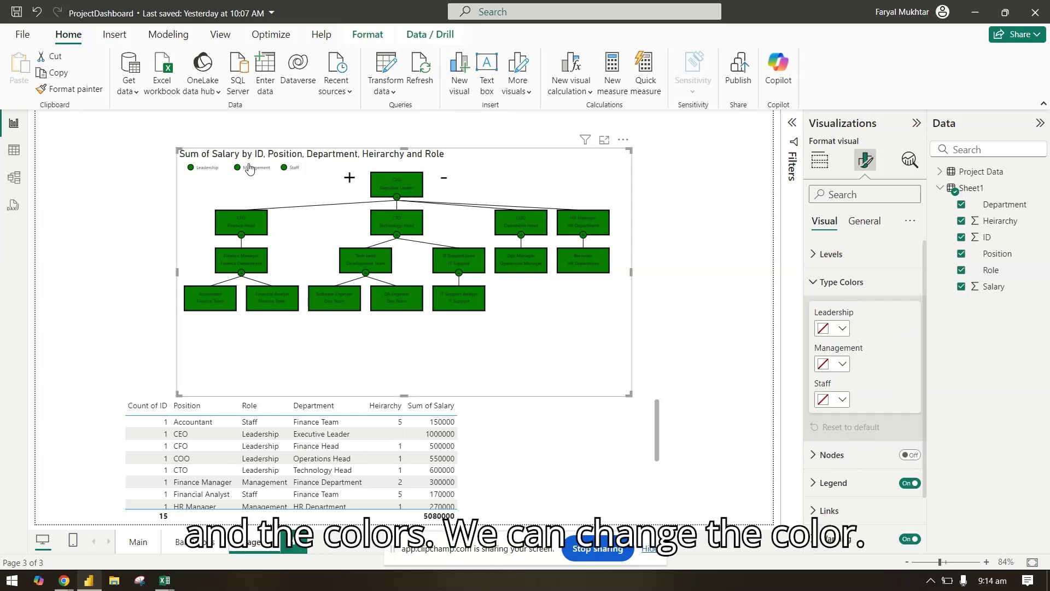
left_click(842, 329)
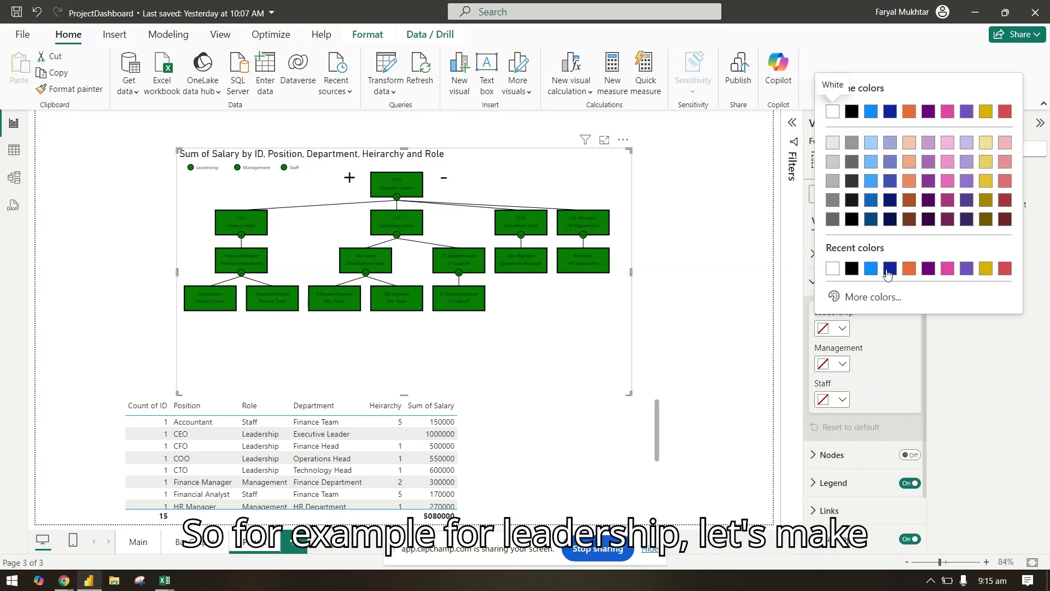
left_click(908, 150)
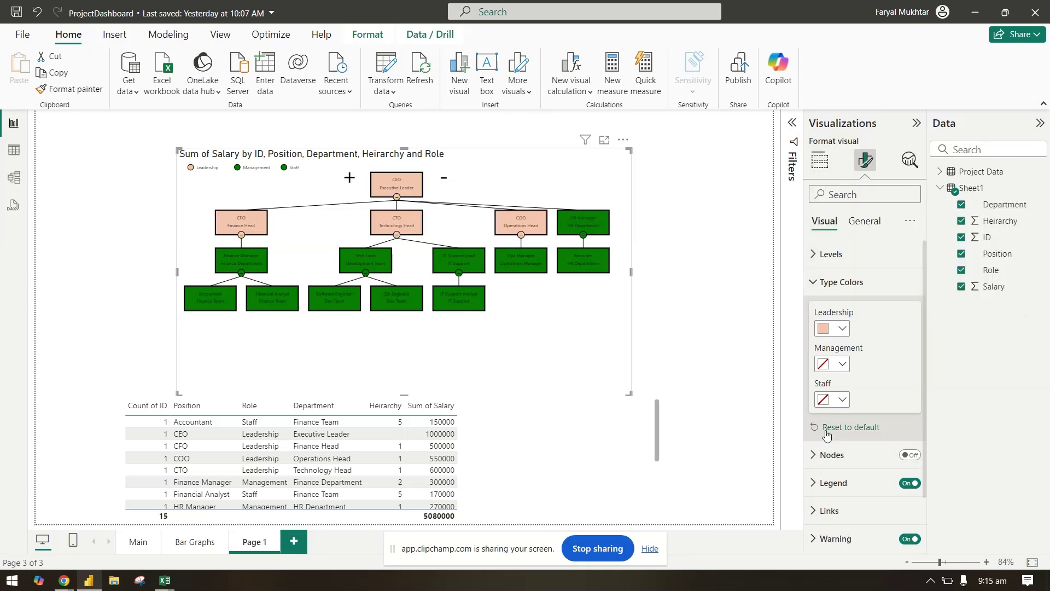
left_click(832, 367)
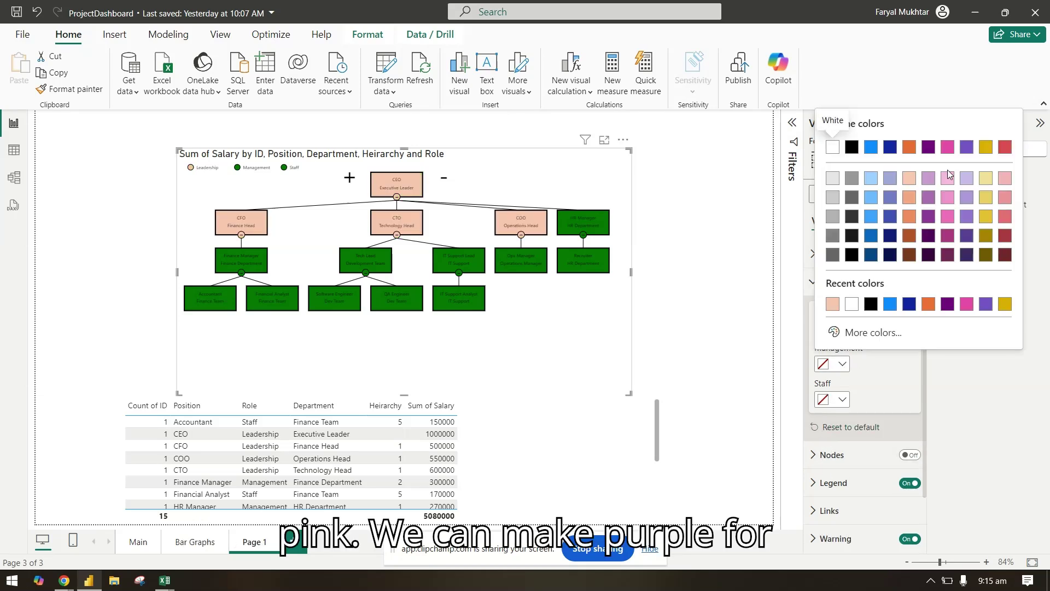
left_click(966, 179)
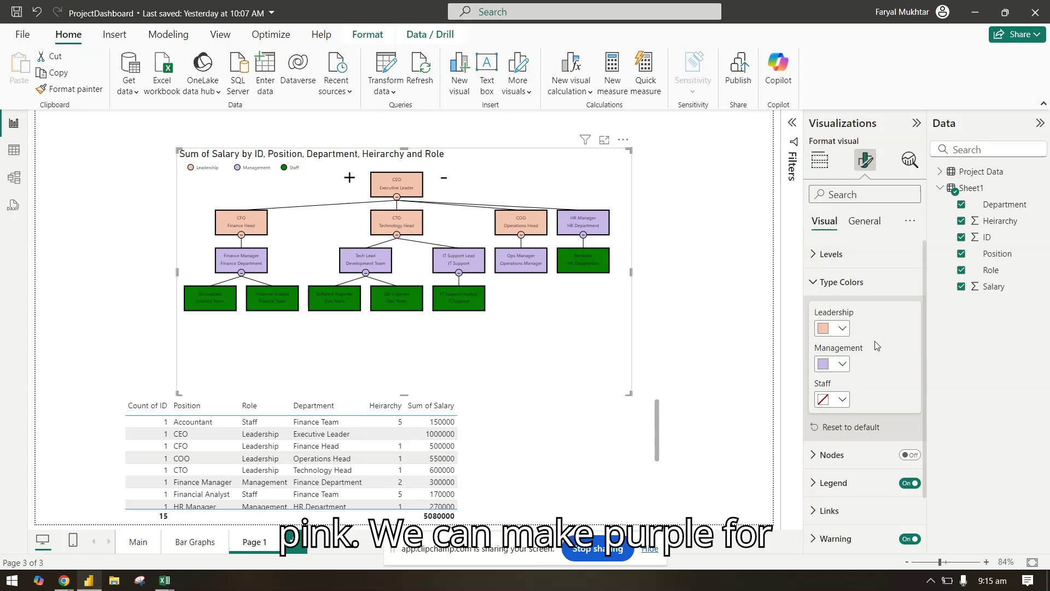
left_click(842, 399)
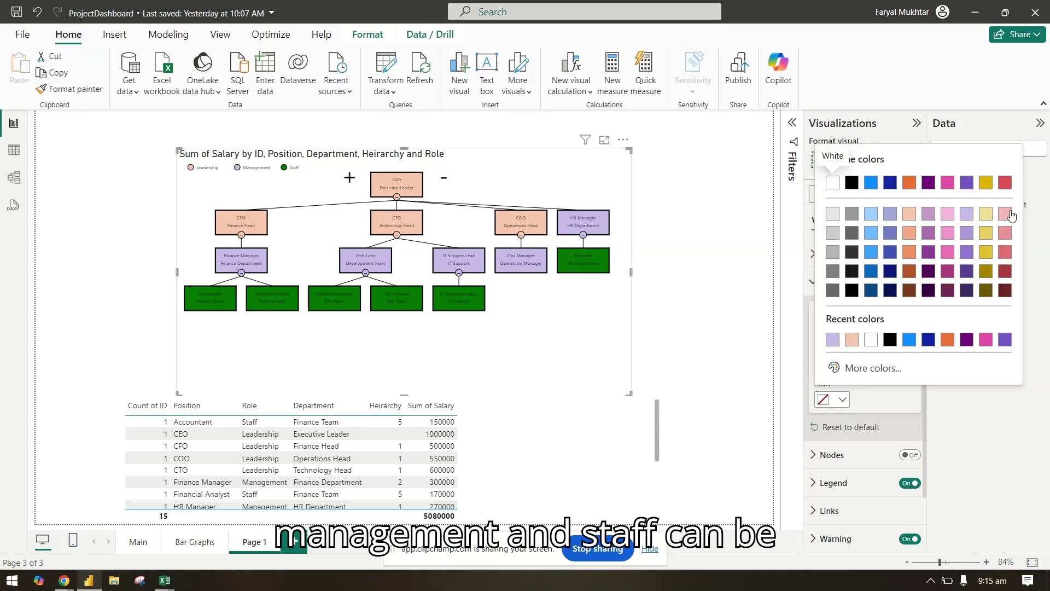
left_click(987, 216)
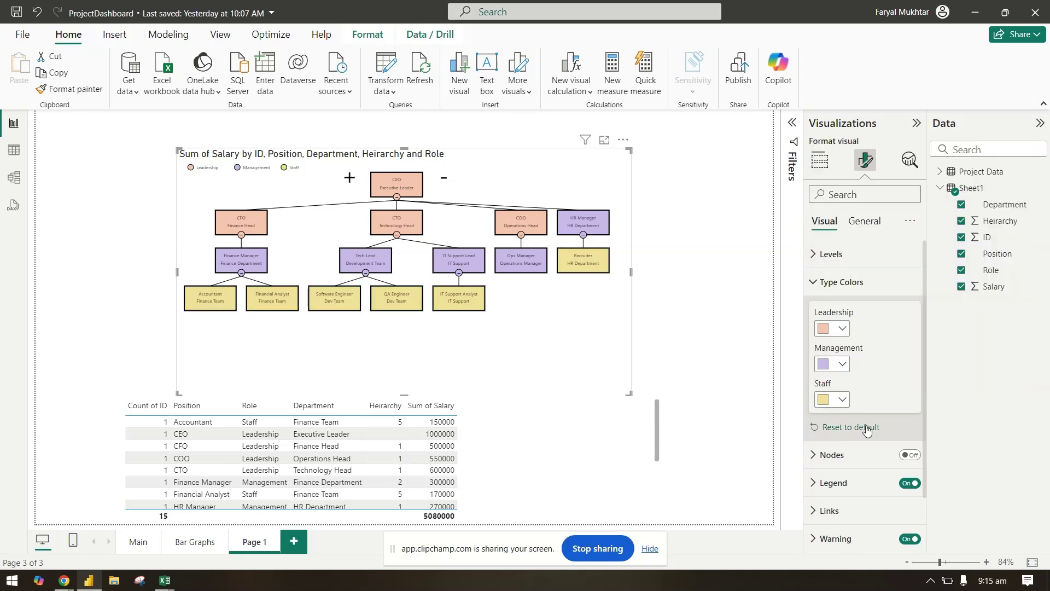
left_click(836, 283)
- Enable the chart's Nodes formatting with an 11 pt title size, and widen the chart to fit the labels
left_click(833, 310)
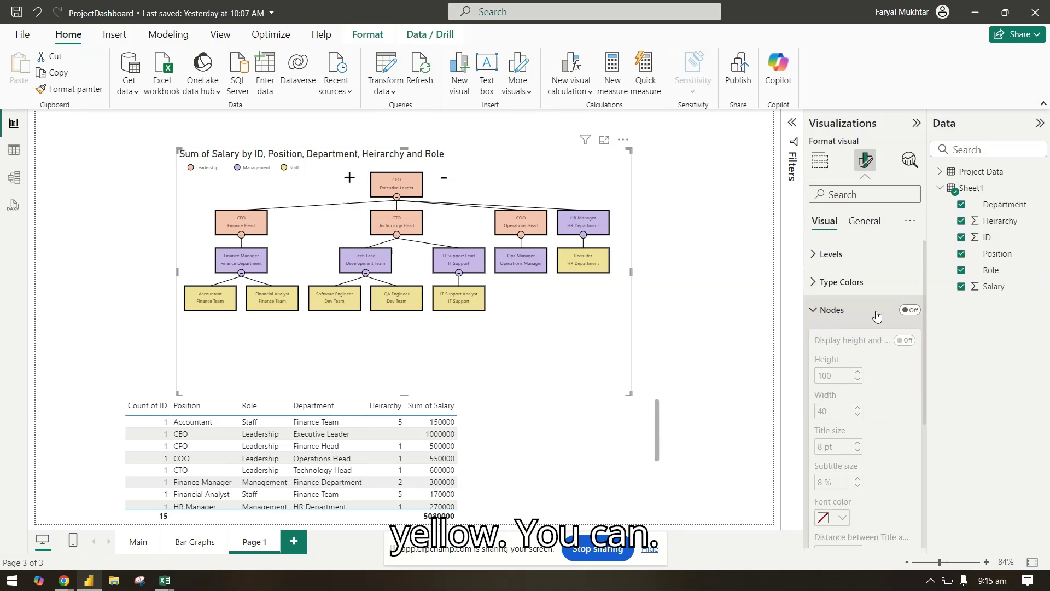
left_click(911, 311)
scroll(894, 331, "down", 1)
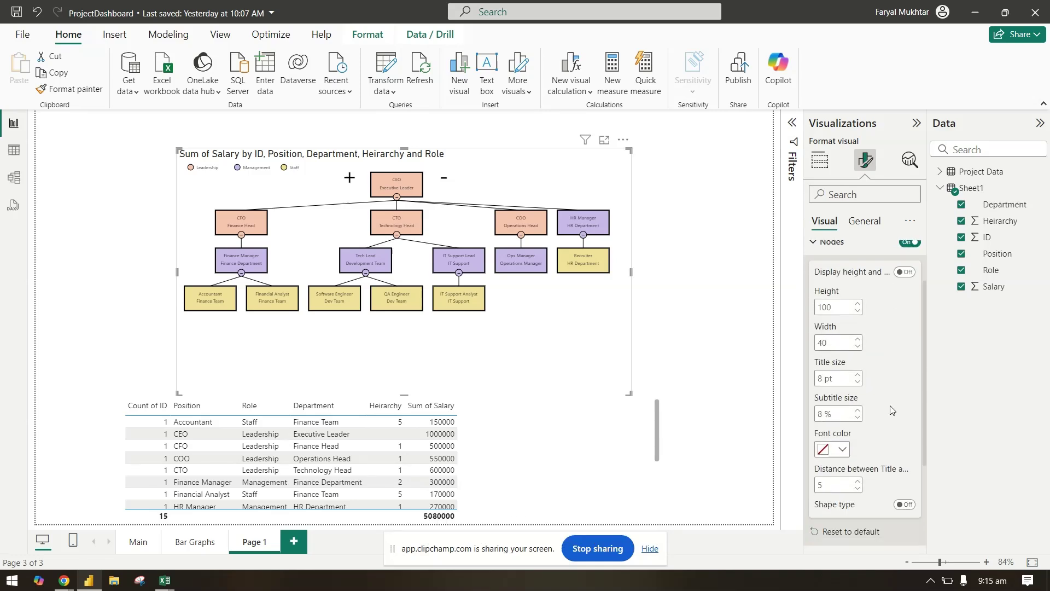
left_click(858, 375)
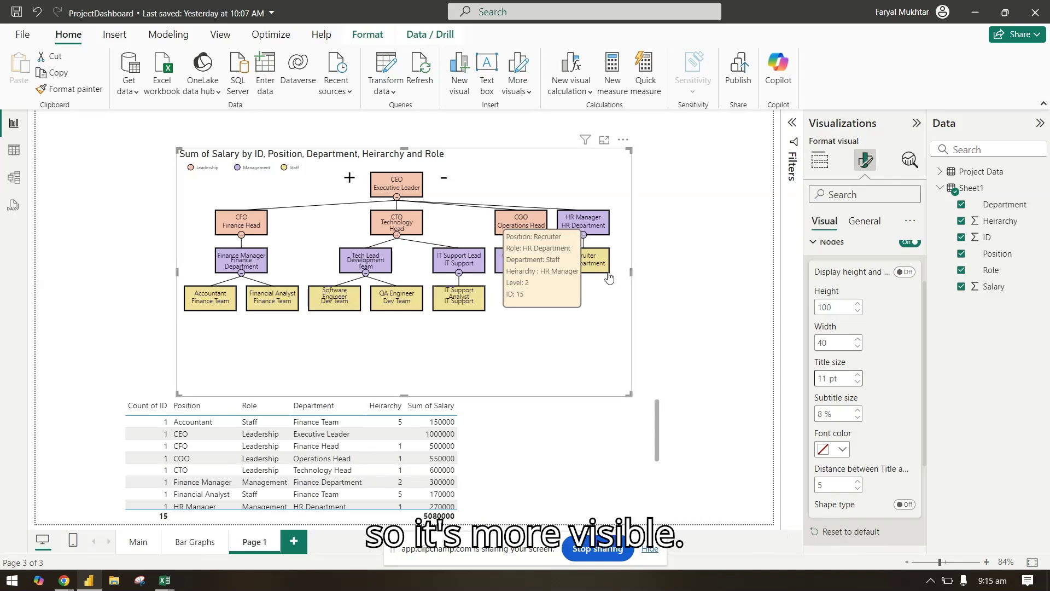
left_click_drag(633, 271, 686, 271)
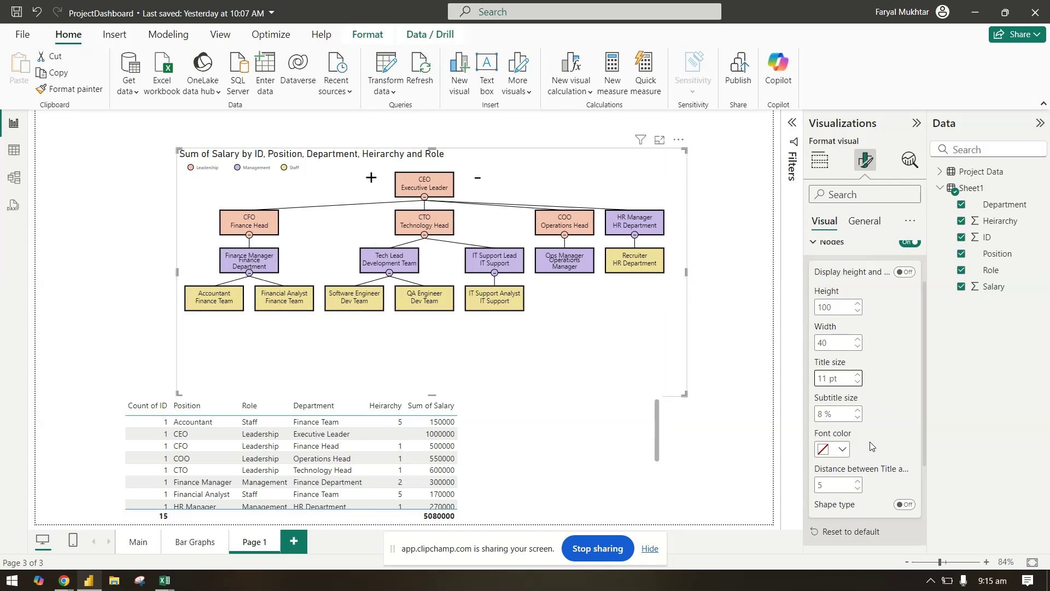
- Try the oval shape type for the chart's nodes and switch back to rectangles
left_click(904, 504)
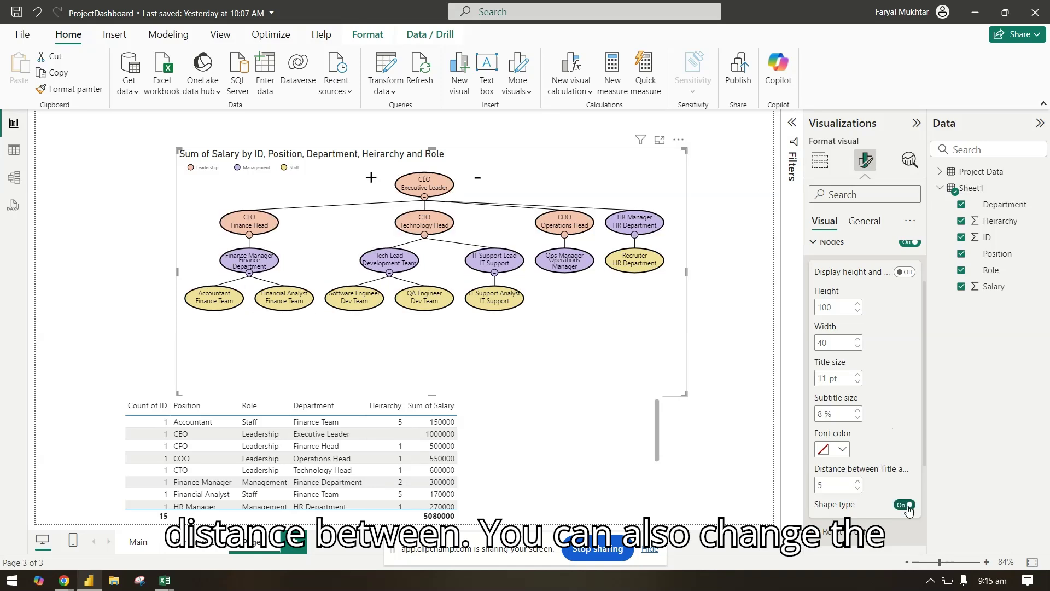
left_click(904, 503)
scroll(904, 288, "up", 2)
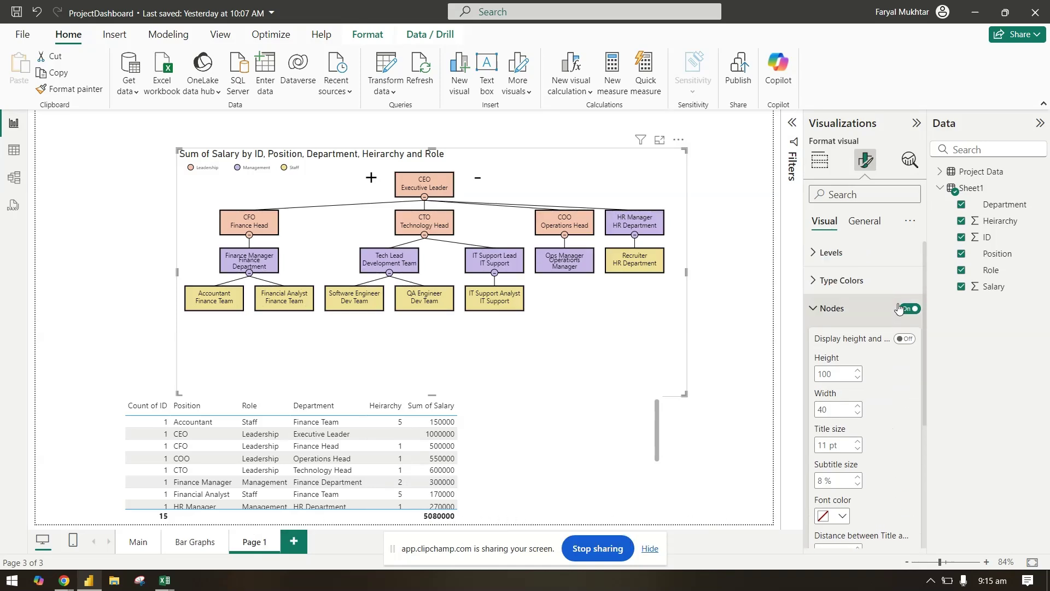
left_click(847, 314)
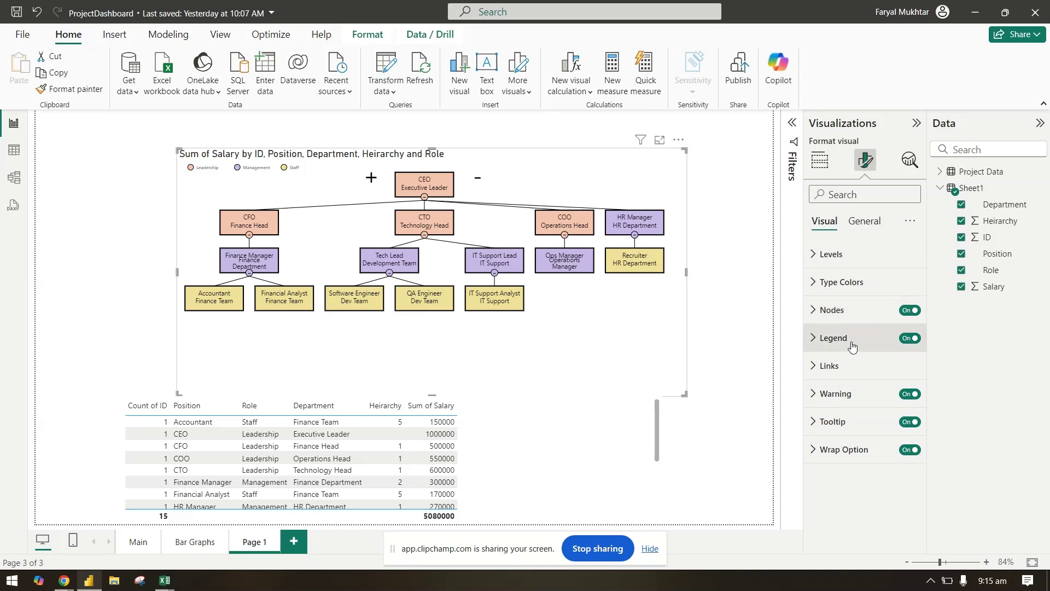
- Set the hierarchy chart's legend text size to 10 pt
left_click(852, 339)
scroll(867, 445, "down", 1)
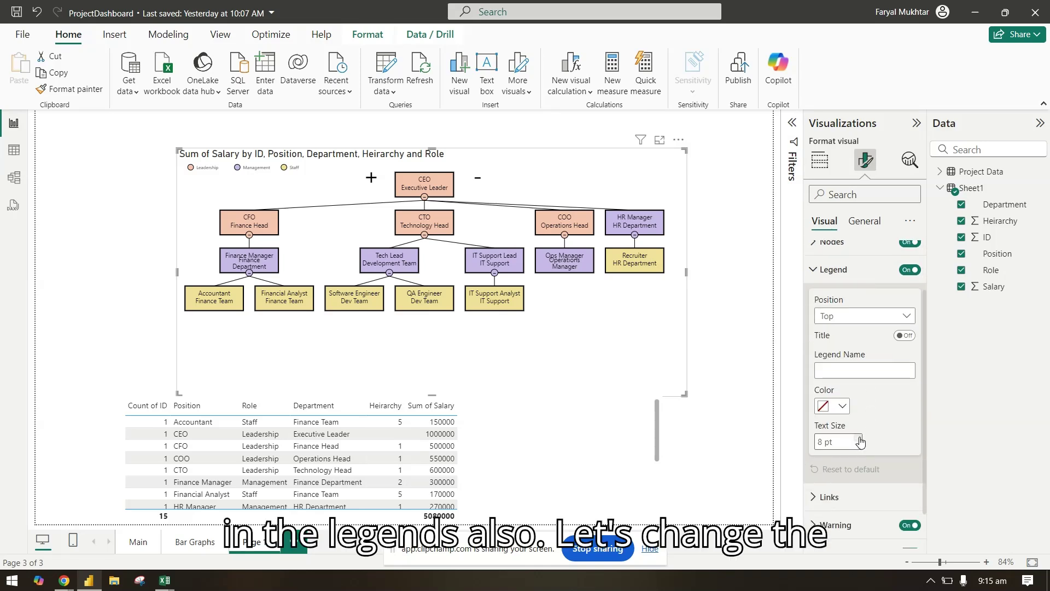
left_click(858, 438)
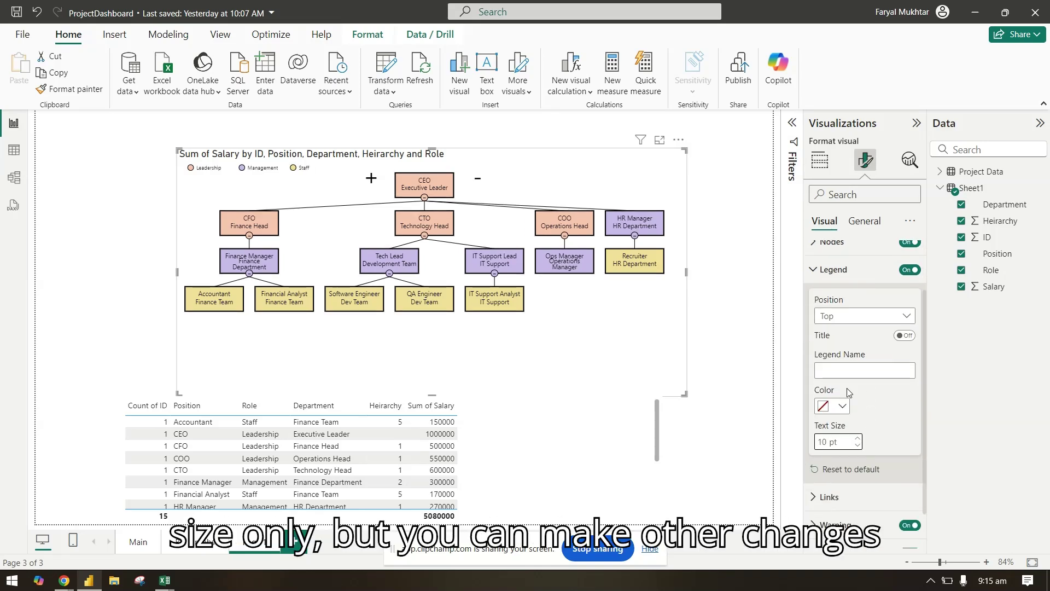
left_click(838, 269)
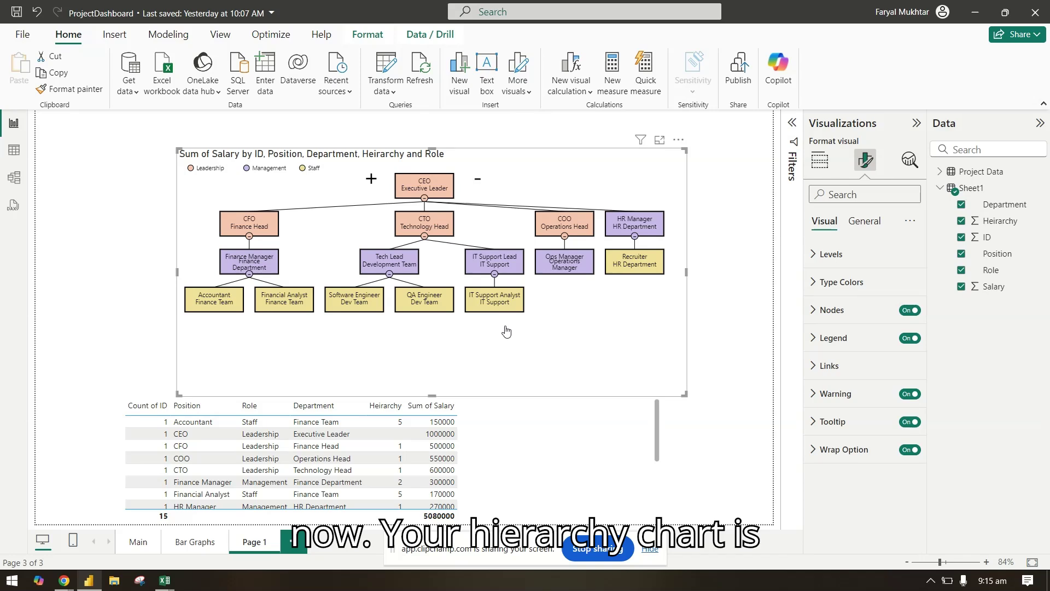
- Turn off the hierarchy chart's title, slightly reduce the chart's height from its lower edge, and deselect it
left_click(865, 222)
left_click(852, 283)
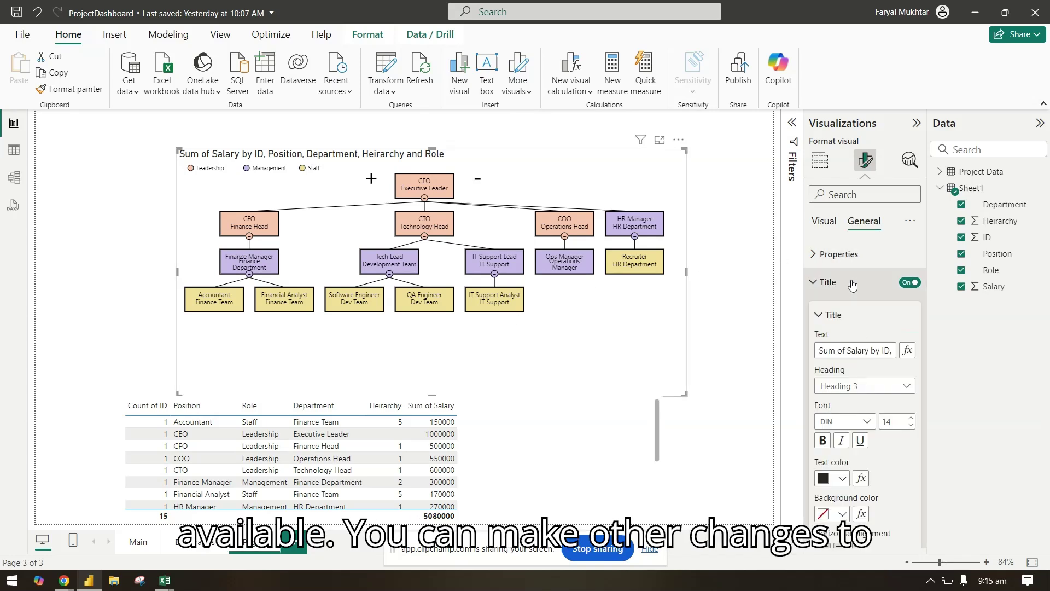
left_click(909, 282)
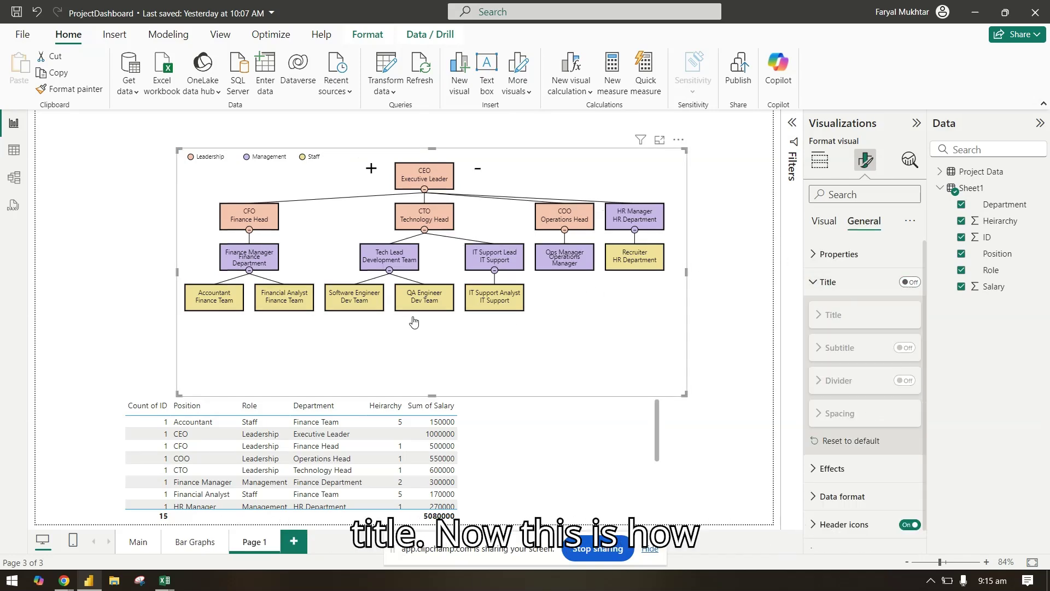
left_click_drag(414, 395, 627, 395)
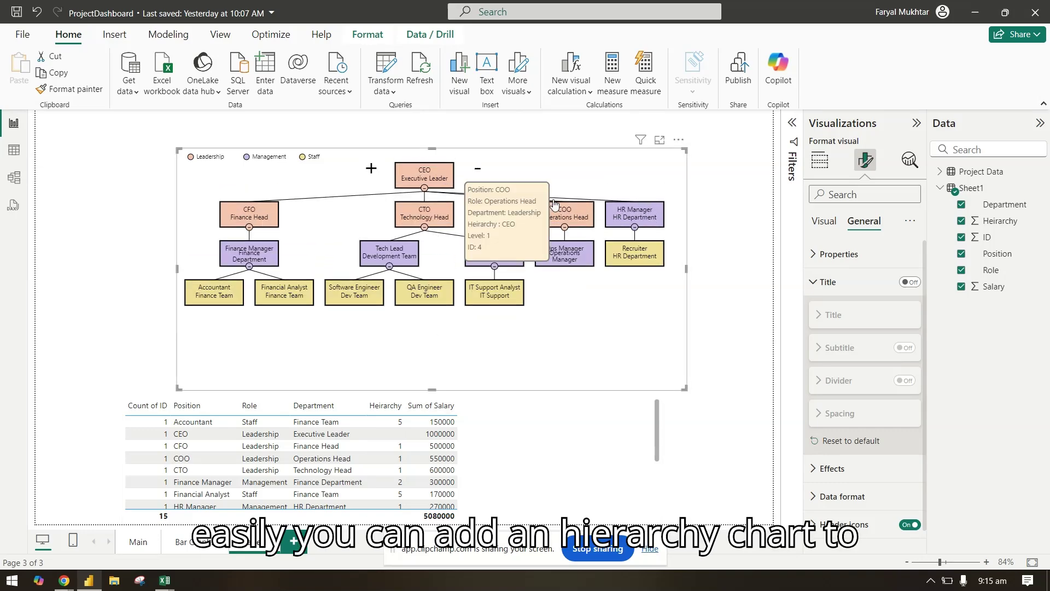
left_click(709, 240)
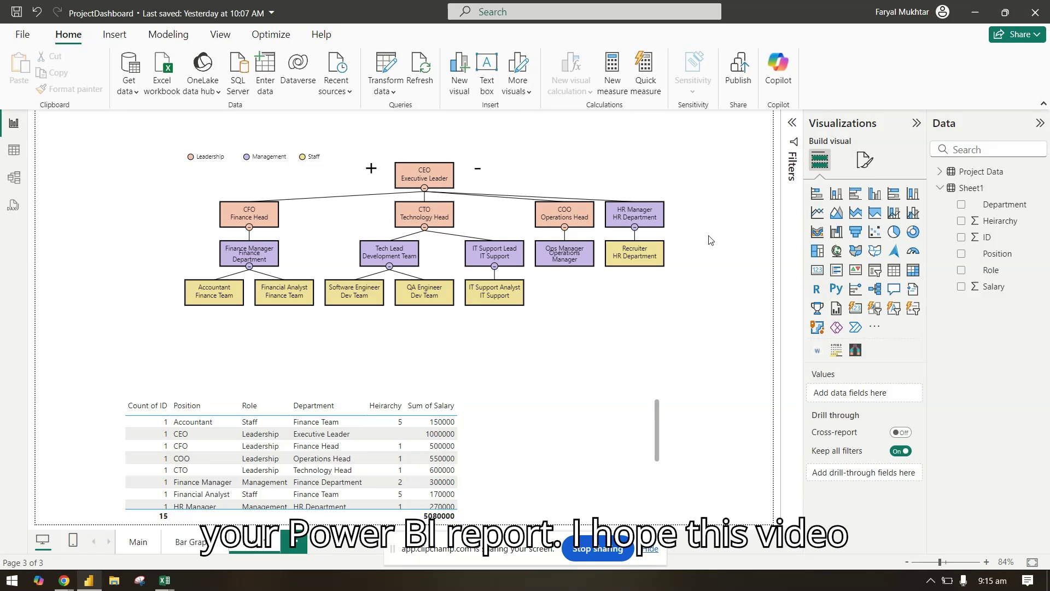